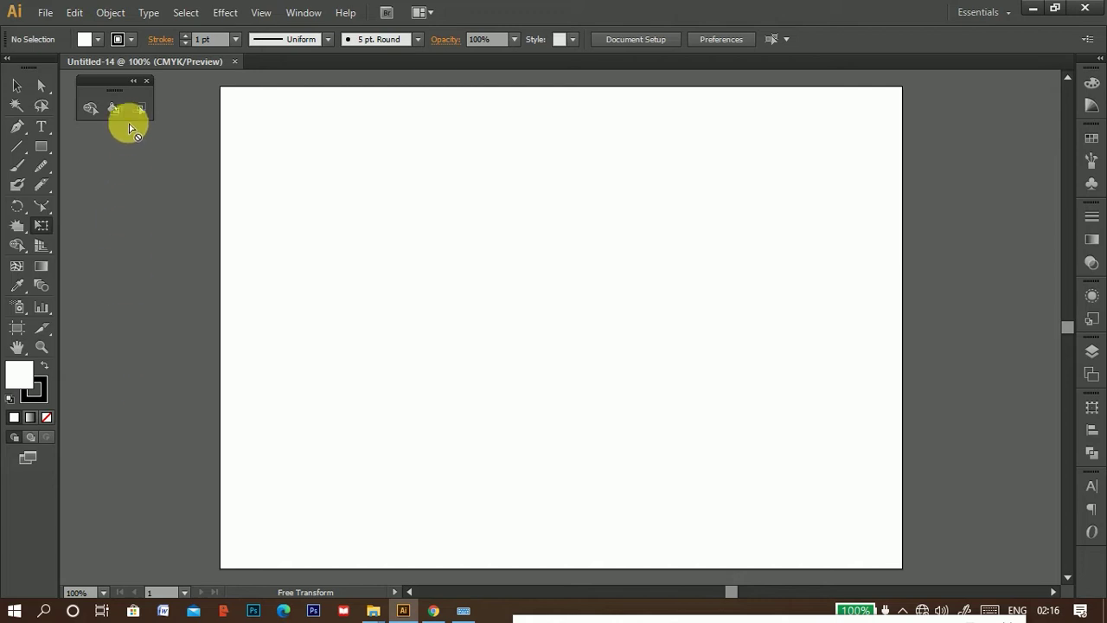
Show the perspective grid, activate the Perspective Selection tool, and detach the perspective tools as a floating set.
left_click(146, 82)
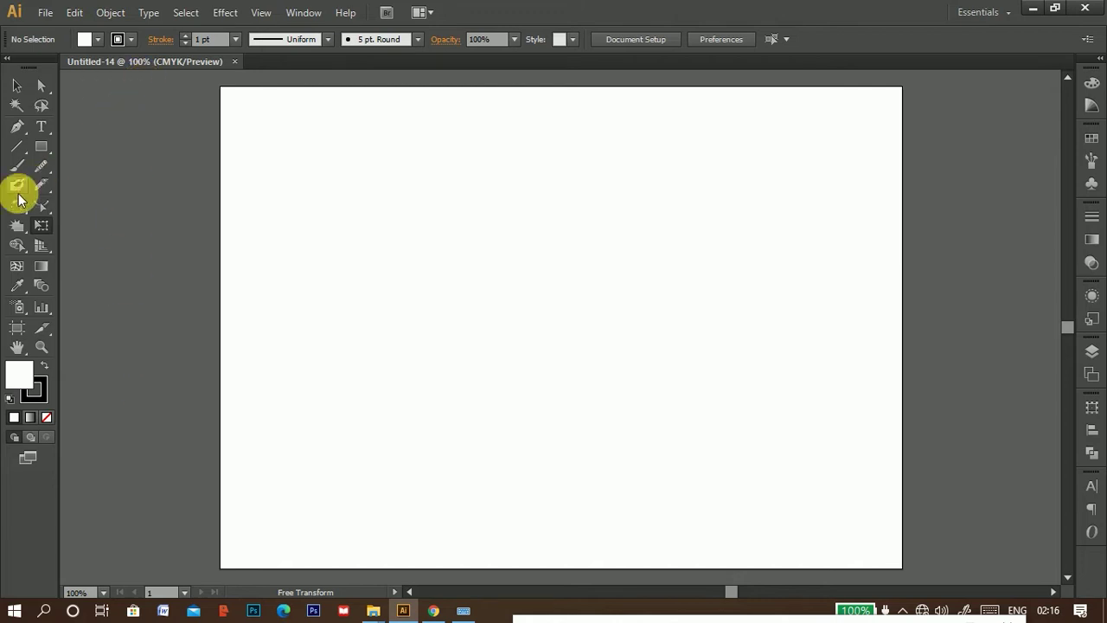
left_click(48, 251)
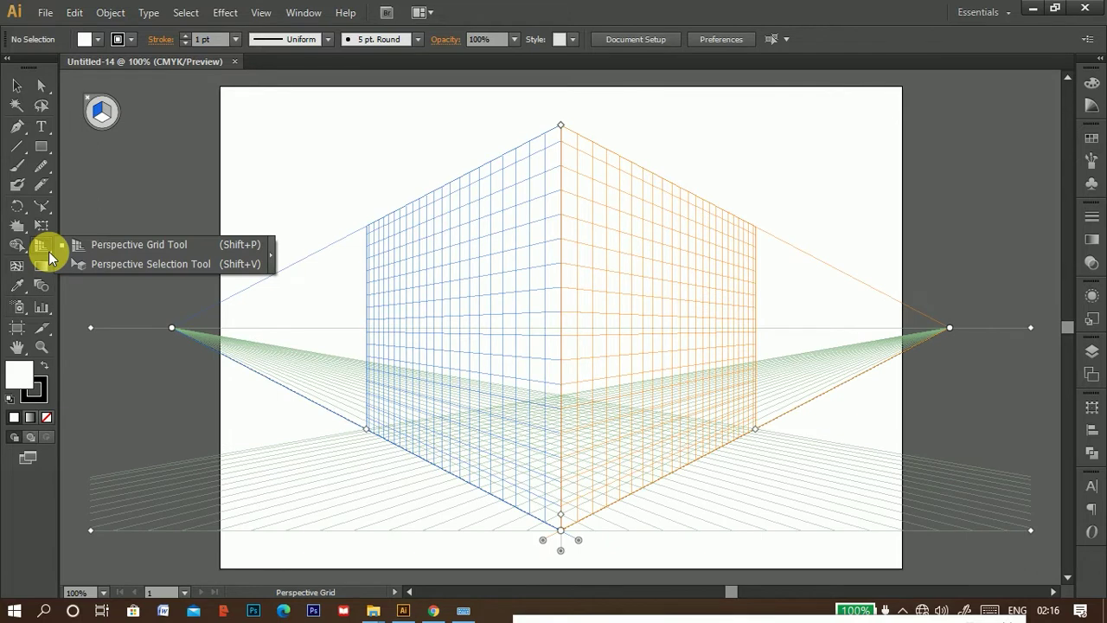
left_click(184, 265)
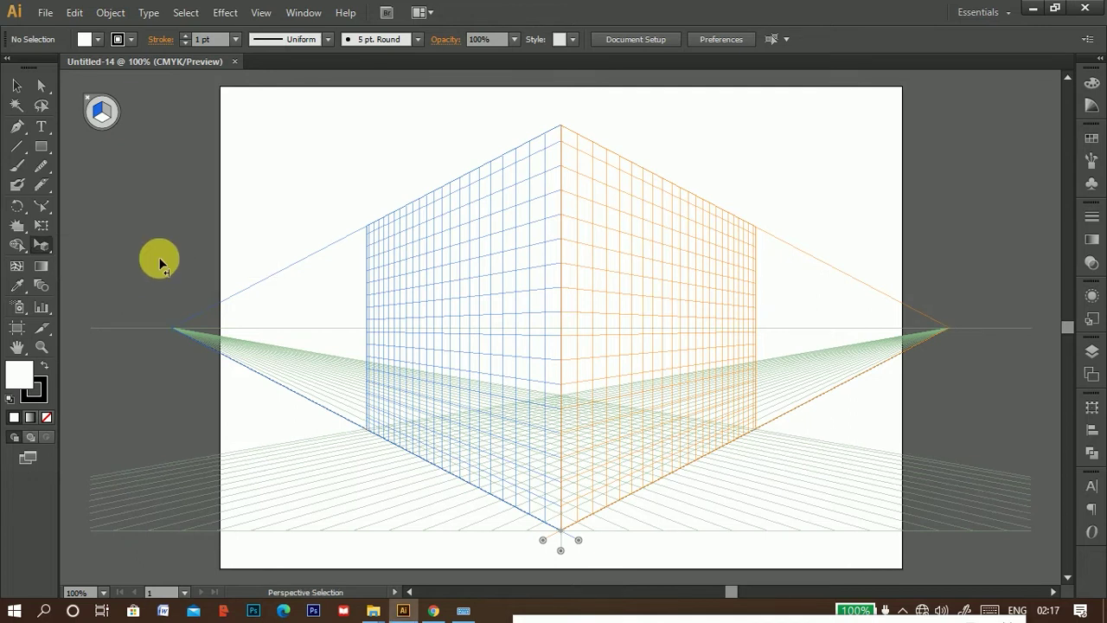
left_click(40, 245)
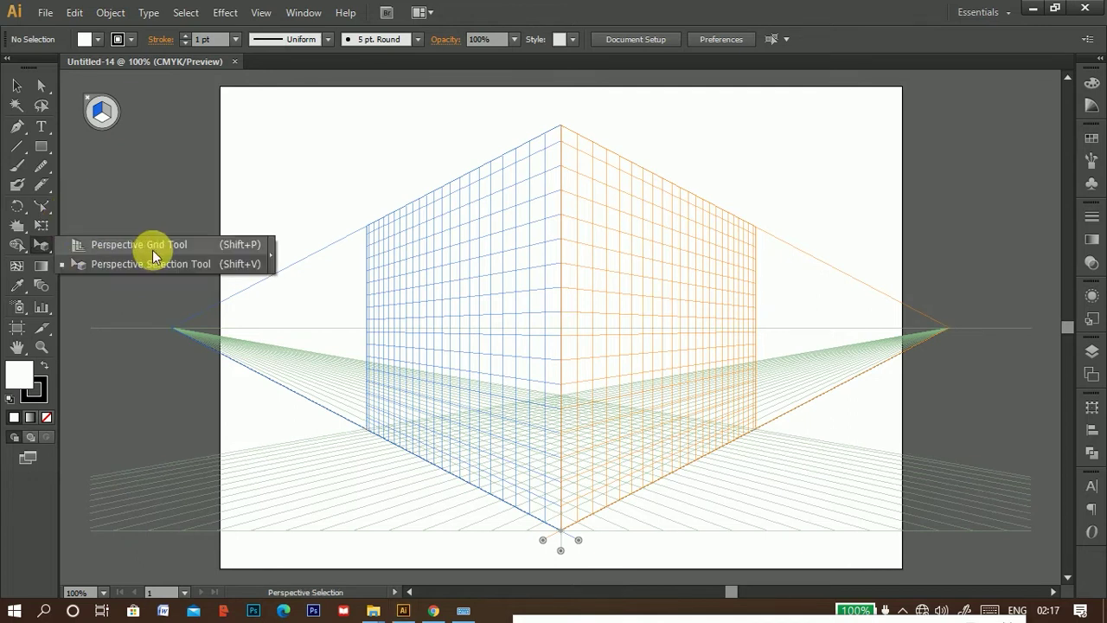
left_click(270, 254)
left_click_drag(72, 251, 149, 88)
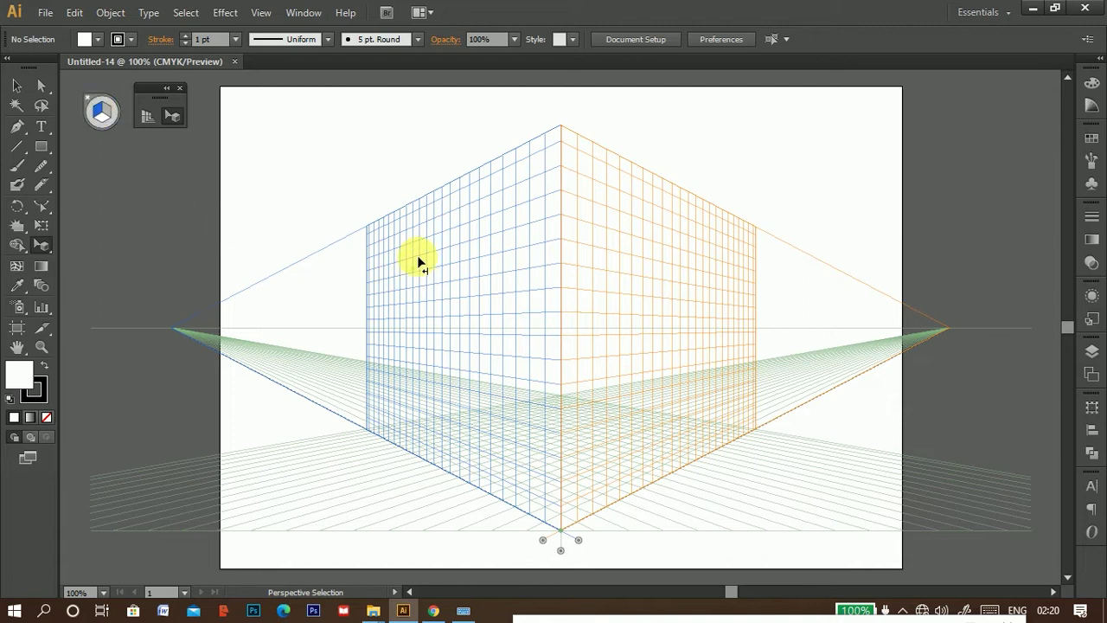
Draw a rectangle on the left grid plane ending at the central vertical edge, and try another over the right wall without switching planes.
left_click(41, 146)
mouse_move(413, 222)
left_mouse_down()
mouse_move(542, 443)
mouse_move(552, 496)
mouse_move(561, 334)
left_mouse_up()
left_click_drag(608, 221, 709, 339)
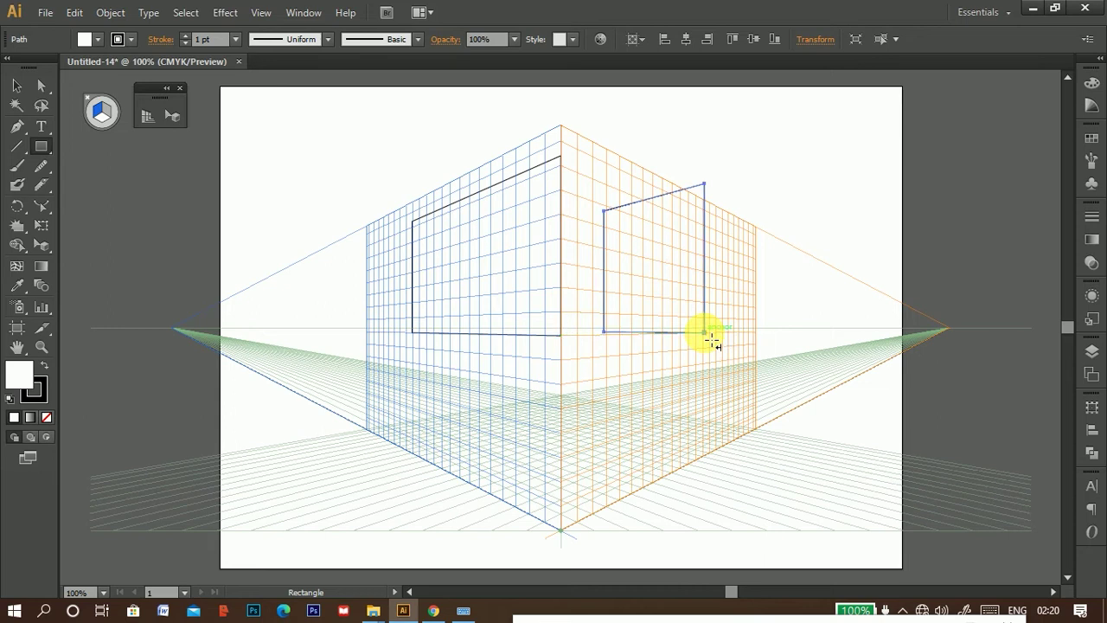
key("ctrl+z")
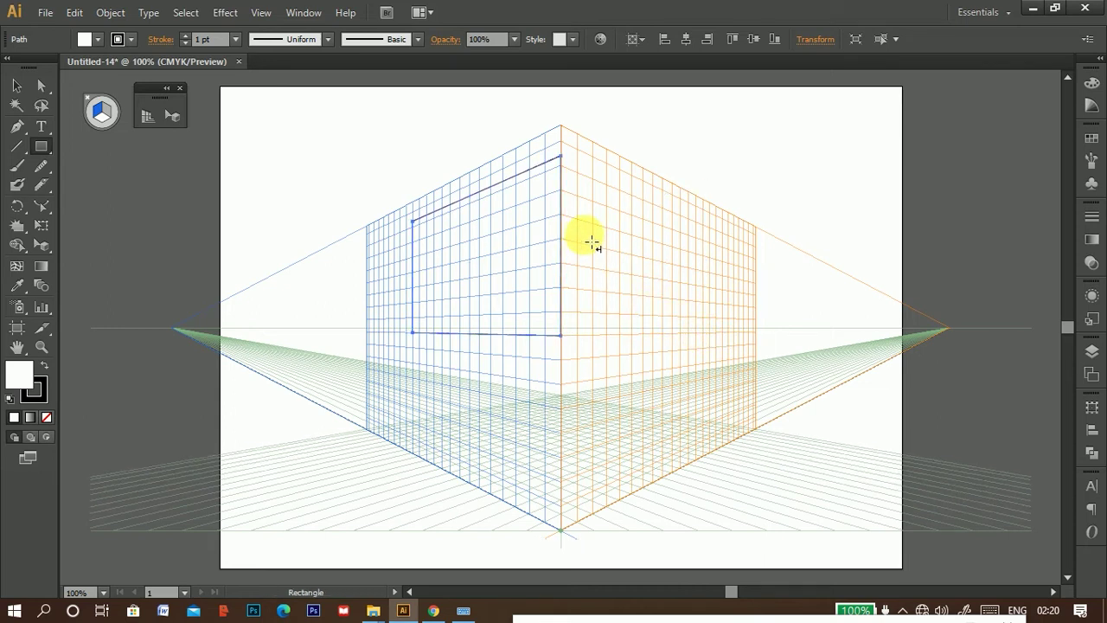
Draw a matching rectangle on the right grid plane from the central edge and a floor rectangle on the horizontal plane.
left_click(105, 111)
left_click_drag(563, 157, 720, 342)
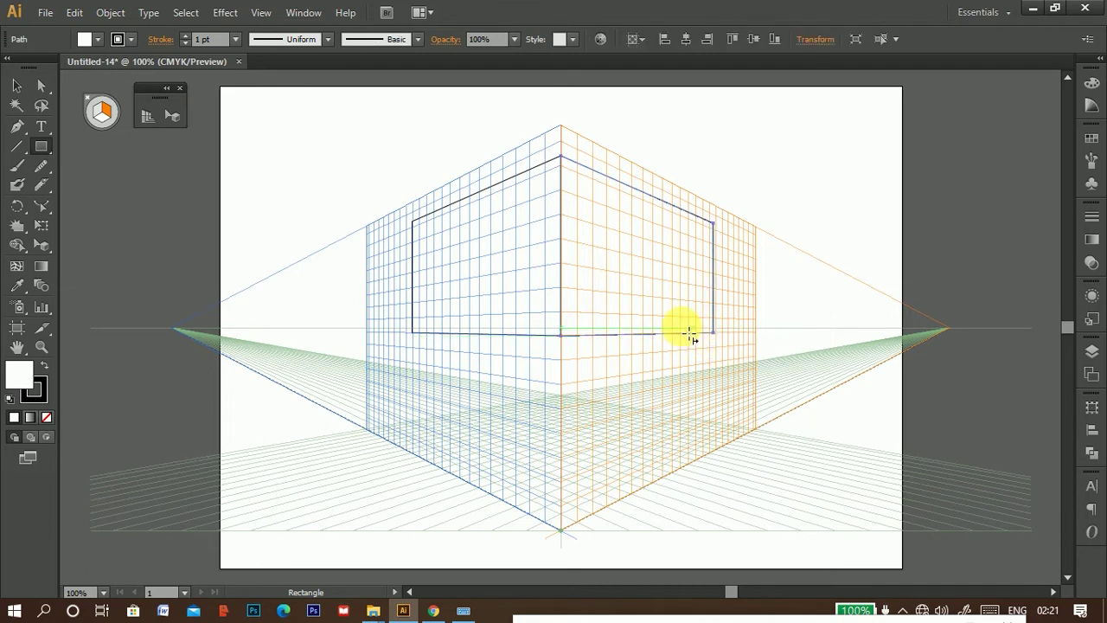
left_click(459, 497, "ctrl")
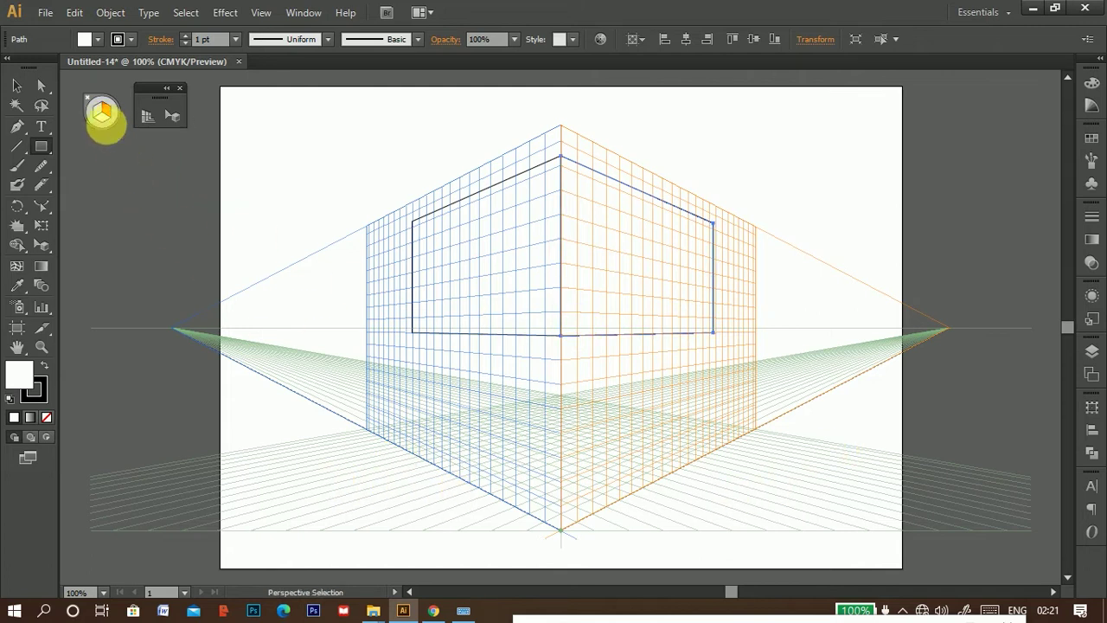
left_click(100, 118)
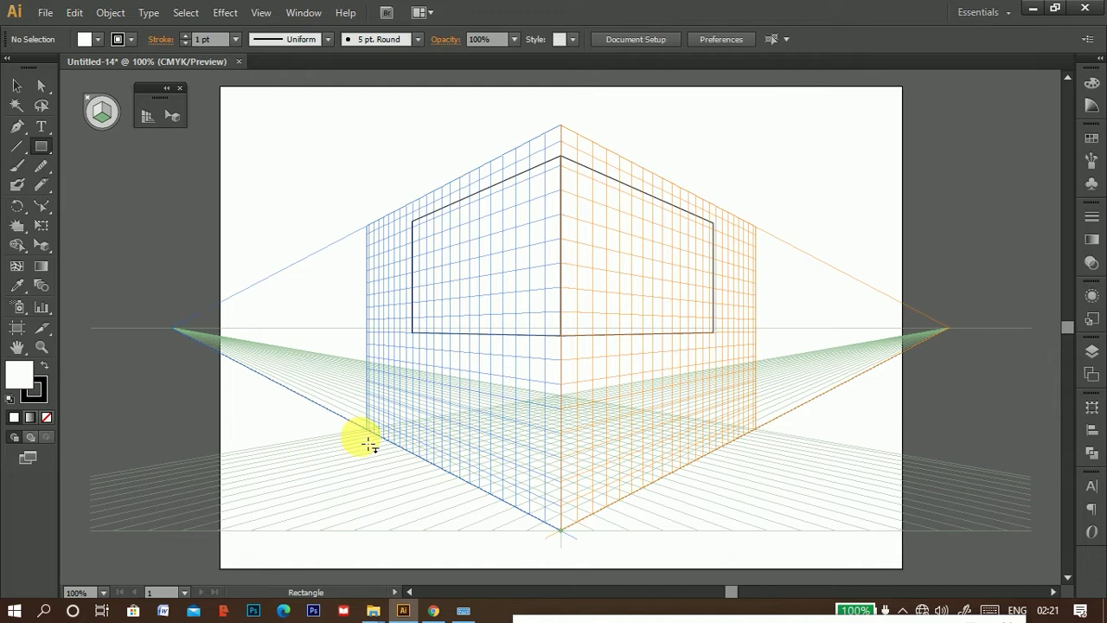
left_click_drag(377, 439, 949, 329)
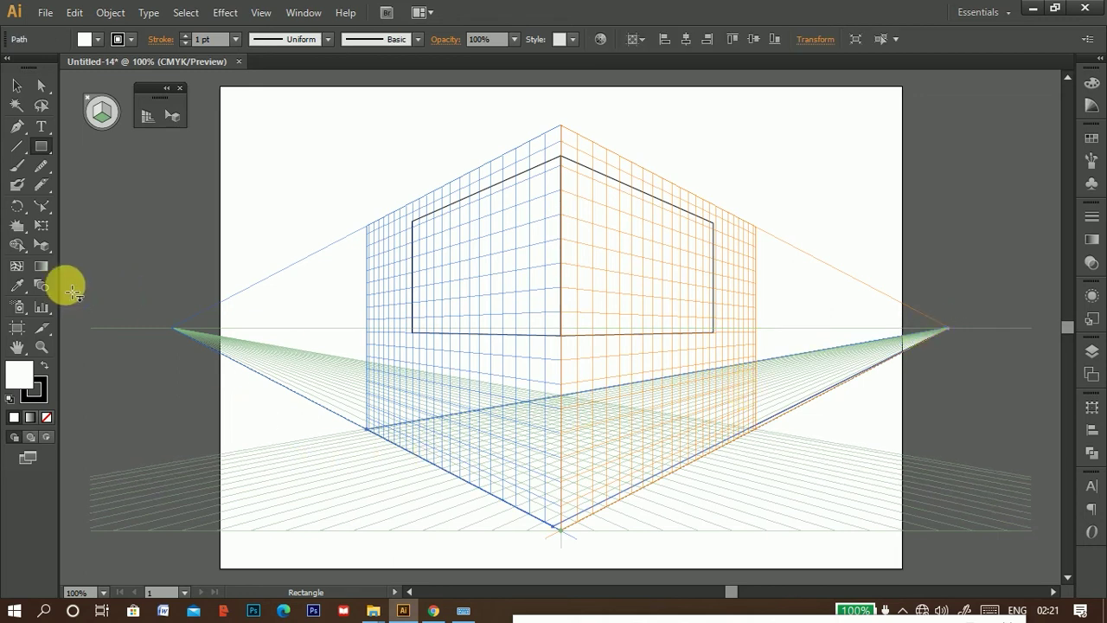
Fill the floor rectangle with crimson, the right wall rectangle with yellow and the left wall rectangle with orange.
left_click(16, 88)
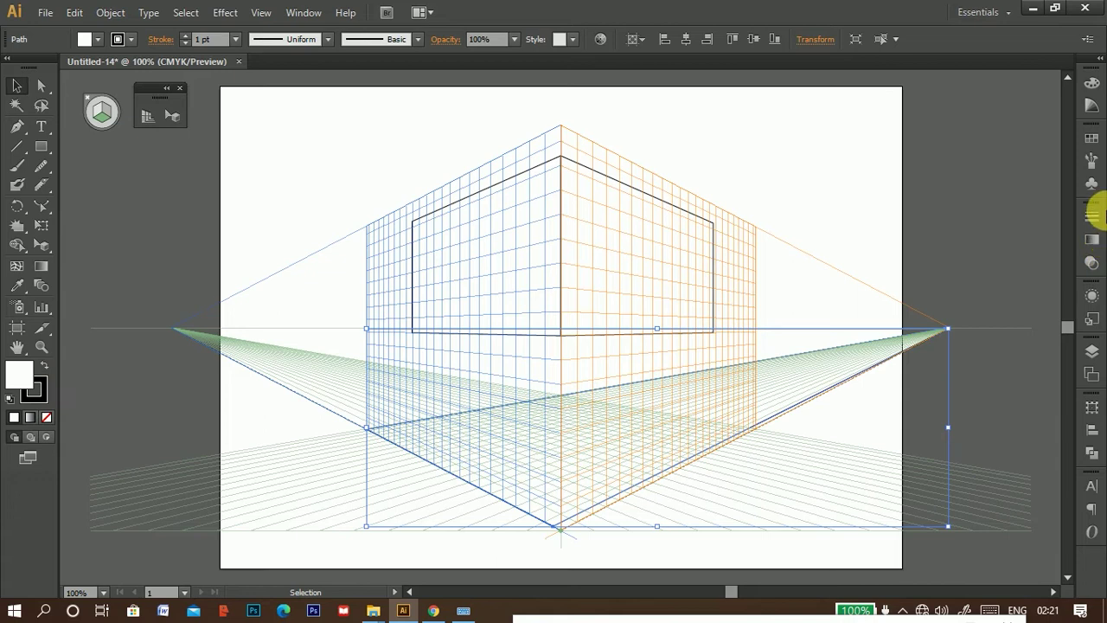
left_click(1092, 85)
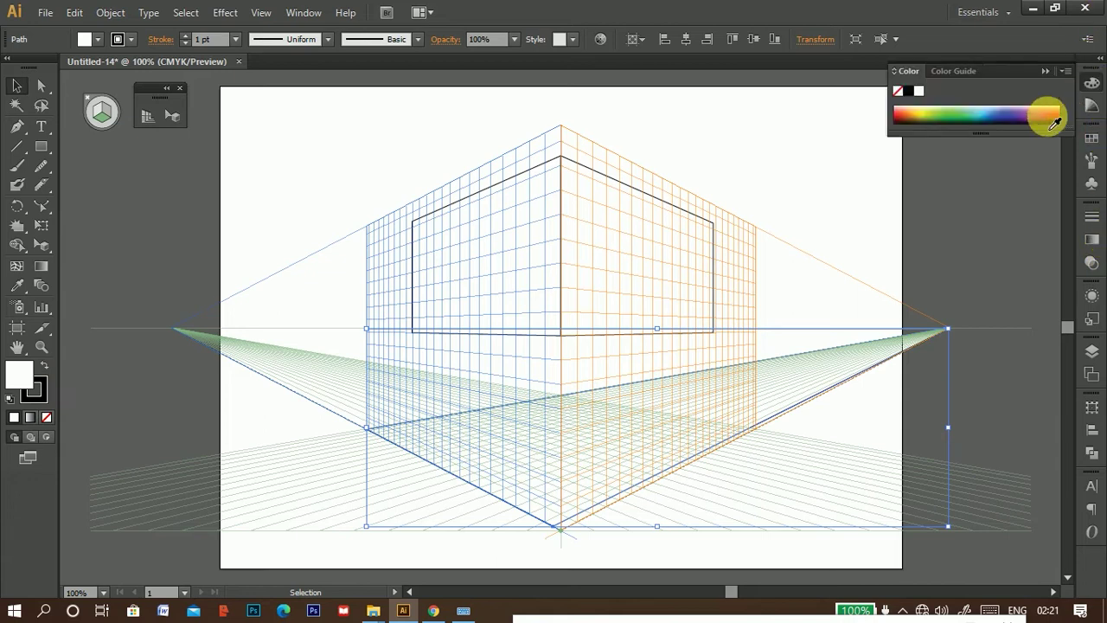
left_click(1052, 120)
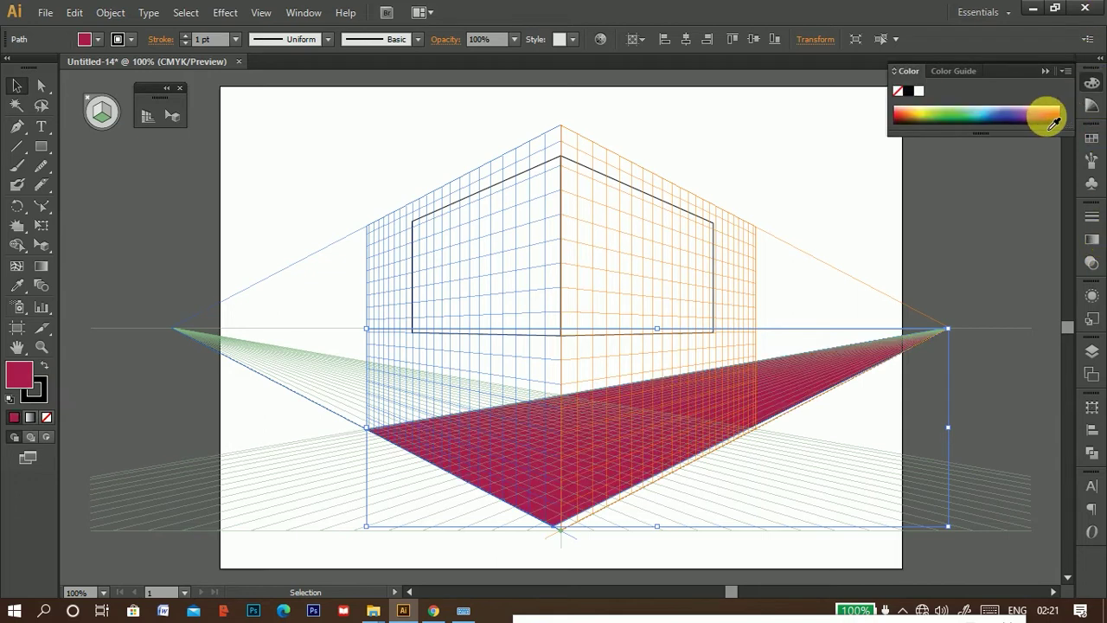
left_click(702, 220)
left_click(922, 113)
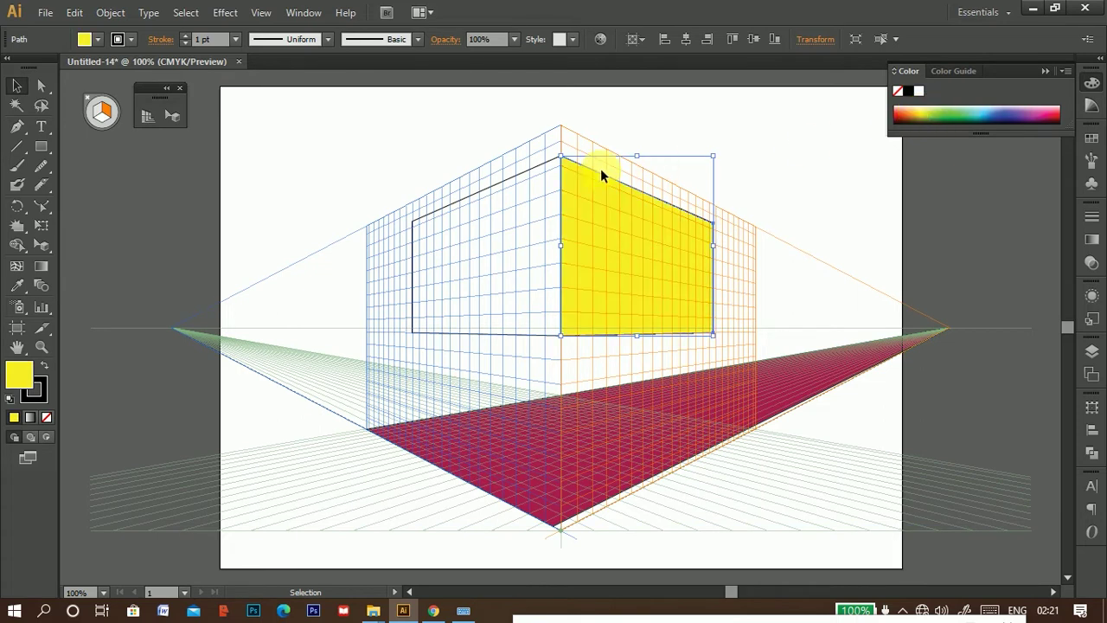
left_click(548, 160)
left_click(908, 119)
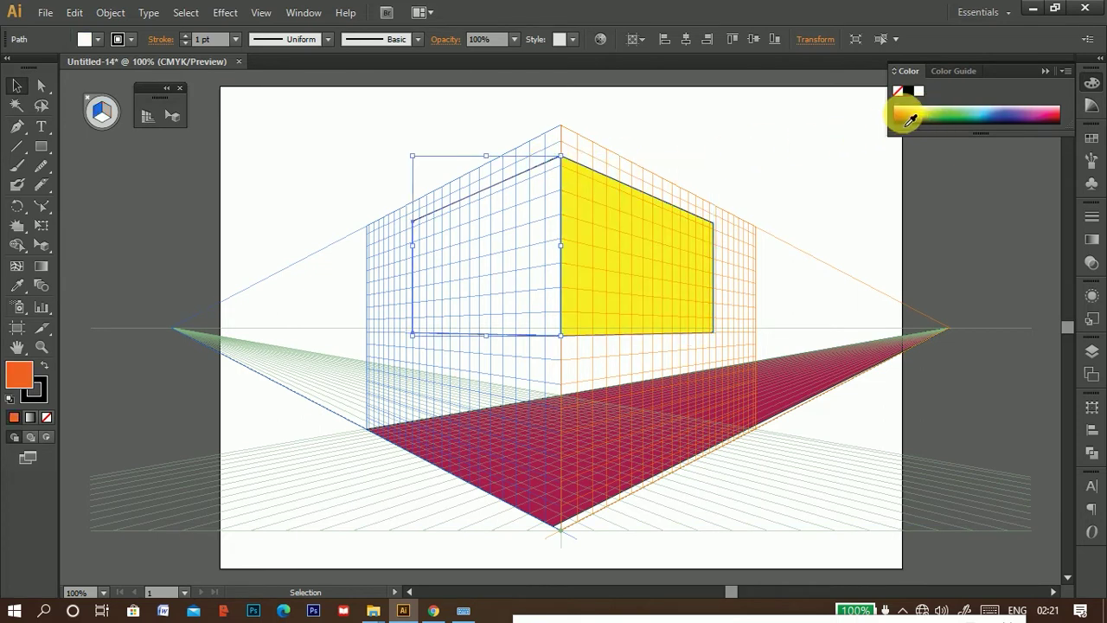
left_click(950, 230)
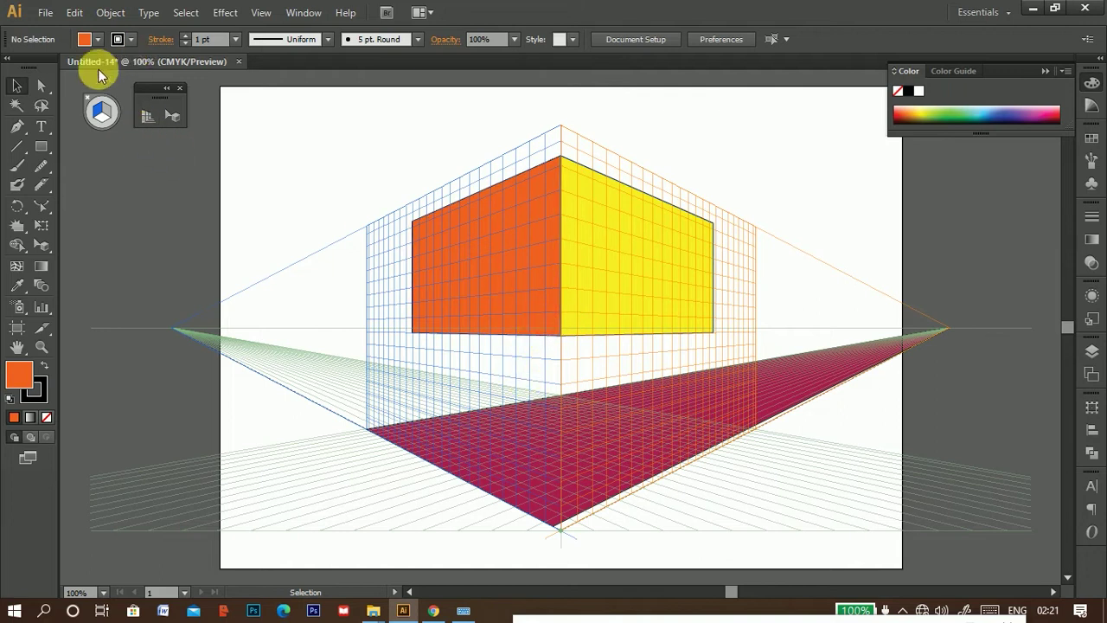
Hide the perspective grid and delete all three colored rectangles from the artboard.
left_click(95, 109)
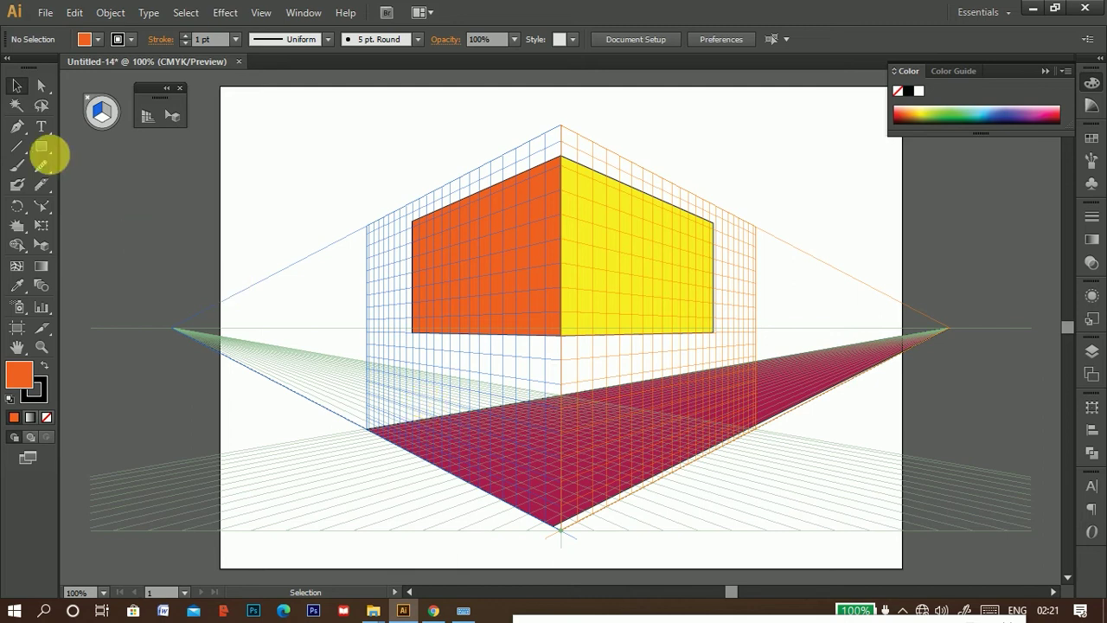
left_click(87, 105)
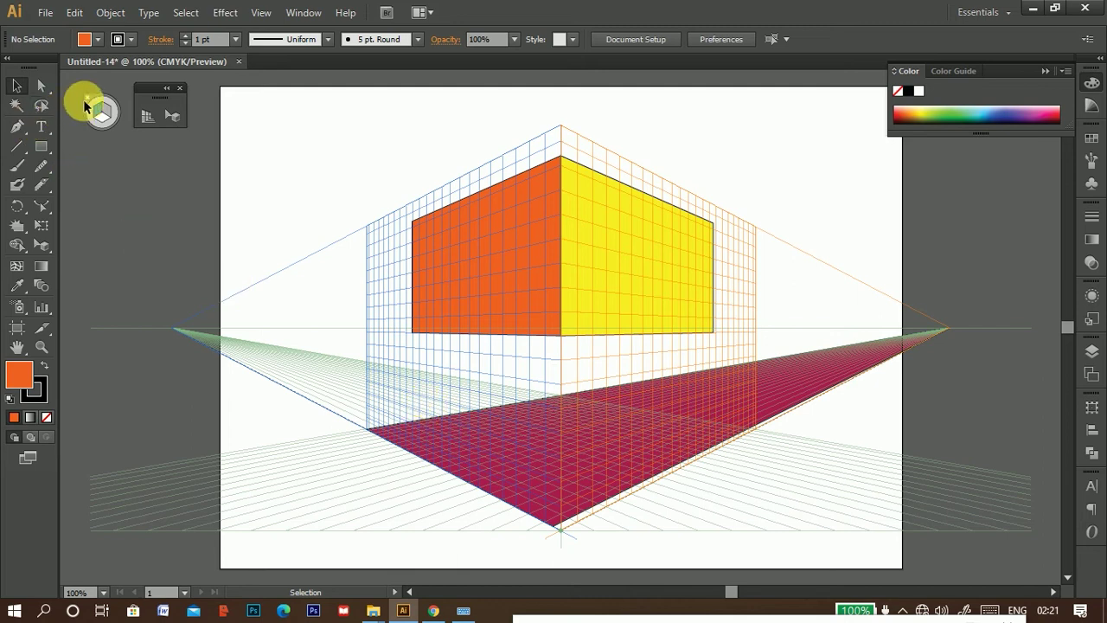
left_click(15, 91)
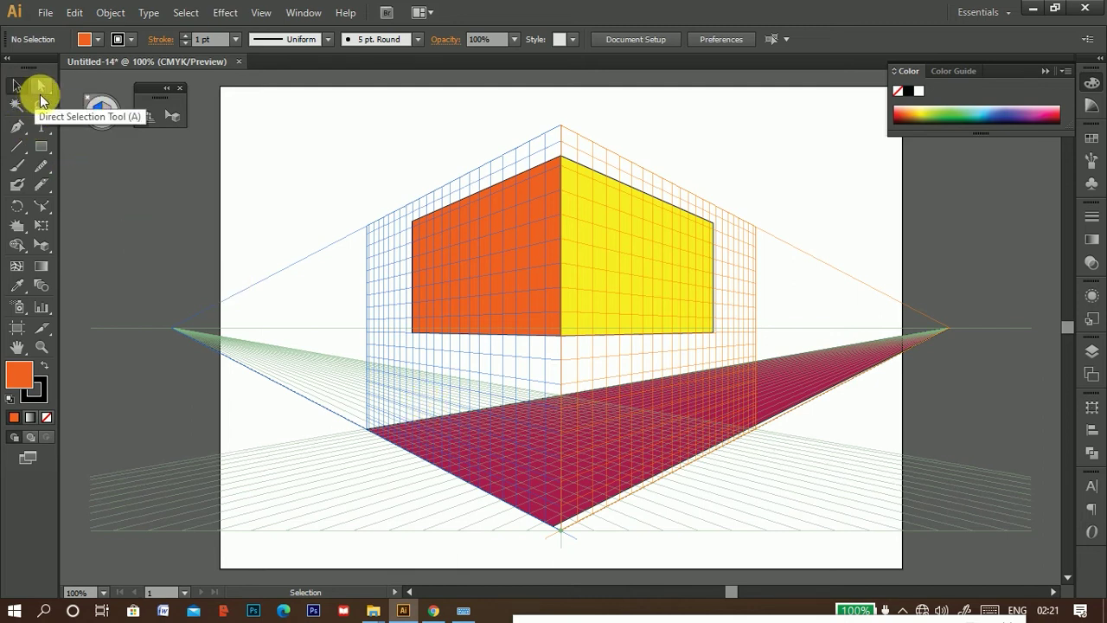
left_click(83, 95)
left_click_drag(322, 138, 695, 503)
key("Delete")
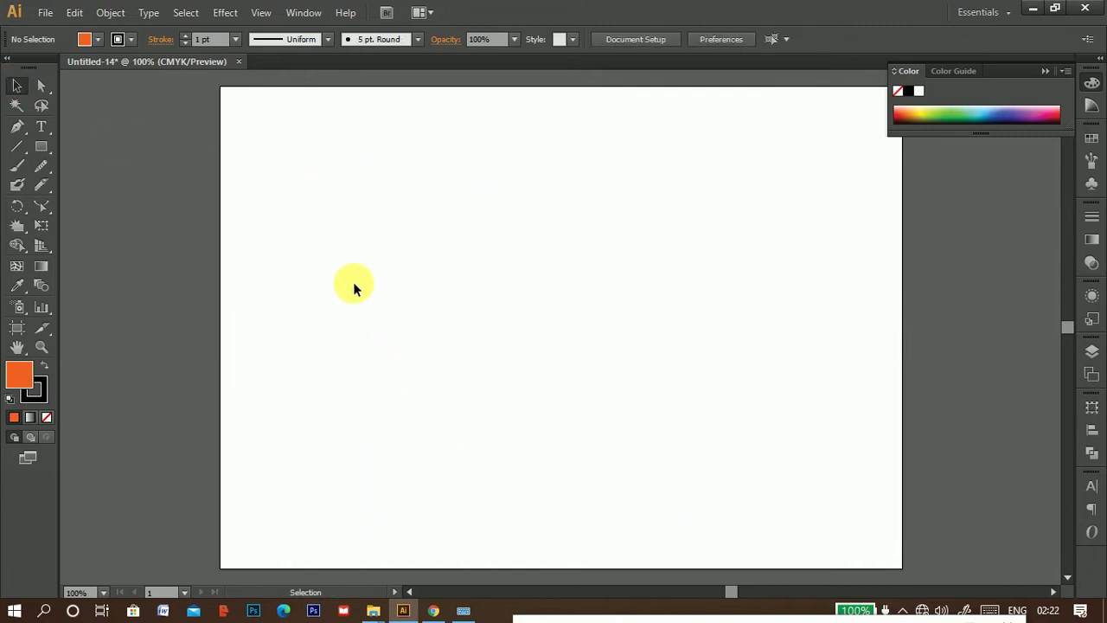
Draw an upright orange rectangle near the artboard's left edge and duplicate it near the right edge.
left_click(38, 151)
left_click_drag(233, 142, 369, 354)
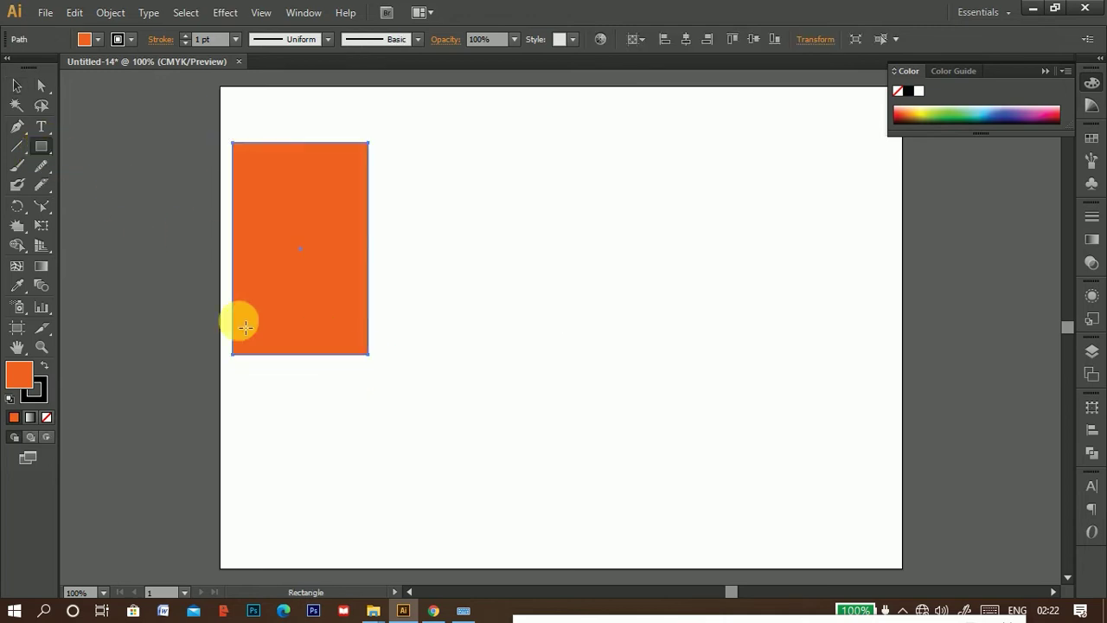
left_click(14, 84)
left_click_drag(279, 295, 791, 278)
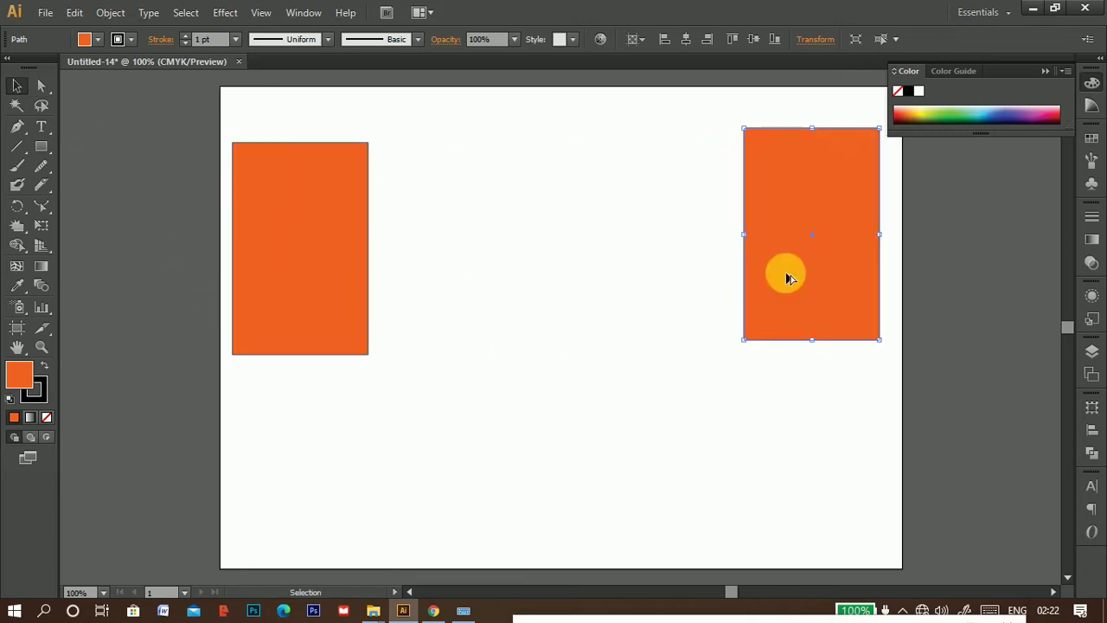
Duplicate the right orange rectangle toward the middle, scale the copy down to a small rectangle, and fill it with blue.
left_click_drag(789, 278, 596, 276)
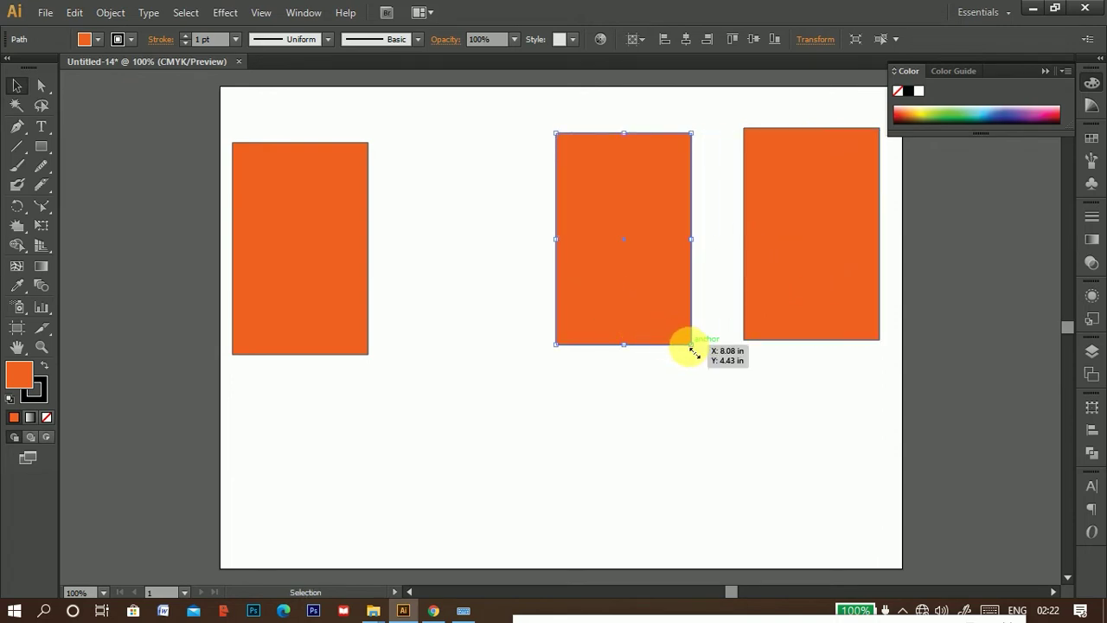
left_click_drag(690, 345, 638, 259)
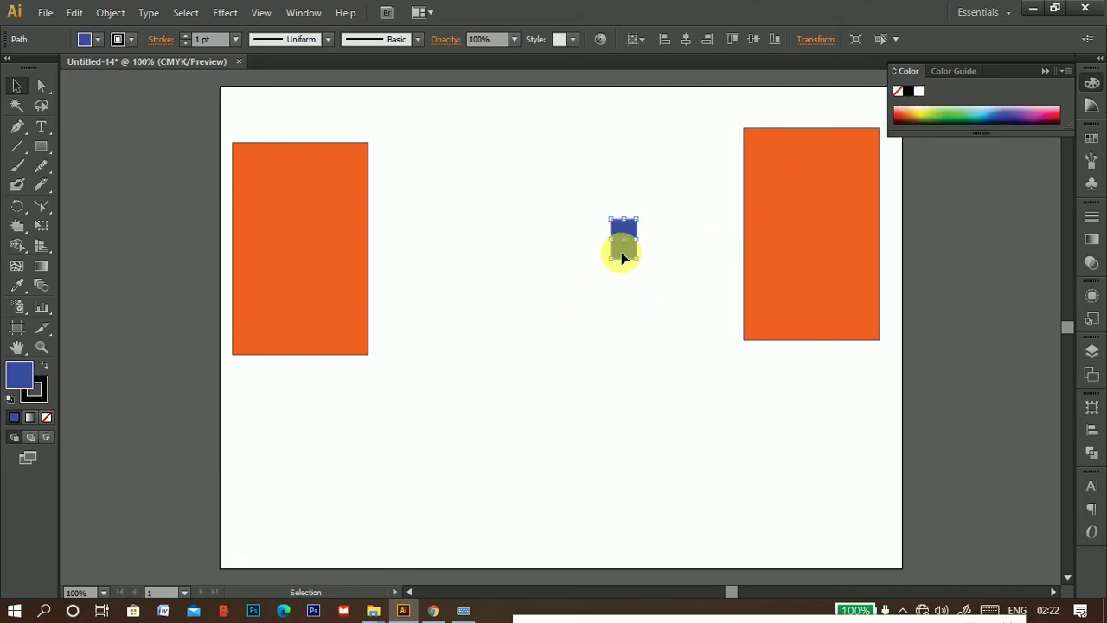
Duplicate the small blue rectangle into a scattered cluster of five.
left_click_drag(621, 252, 655, 304)
left_click_drag(658, 287, 678, 223)
left_click_drag(682, 251, 695, 384)
key("ctrl+z")
left_click_drag(699, 295, 712, 349)
Copy the cluster of five blue rectangles to the pasteboard left of the artboard and move the left orange rectangle above it.
left_click_drag(596, 198, 721, 398)
left_click_drag(702, 344, 128, 480)
left_click_drag(283, 297, 130, 240)
Move the right orange rectangle and original blue cluster onto the pasteboard right of the artboard, with the blue shapes below.
left_click_drag(558, 180, 823, 401)
left_click_drag(778, 320, 950, 334)
left_click(950, 334, "shift")
left_click_drag(859, 357, 989, 522)
Draw a wide rectangle near the artboard's bottom edge, filled with black, and move it onto the pasteboard below the artboard.
left_click(41, 146)
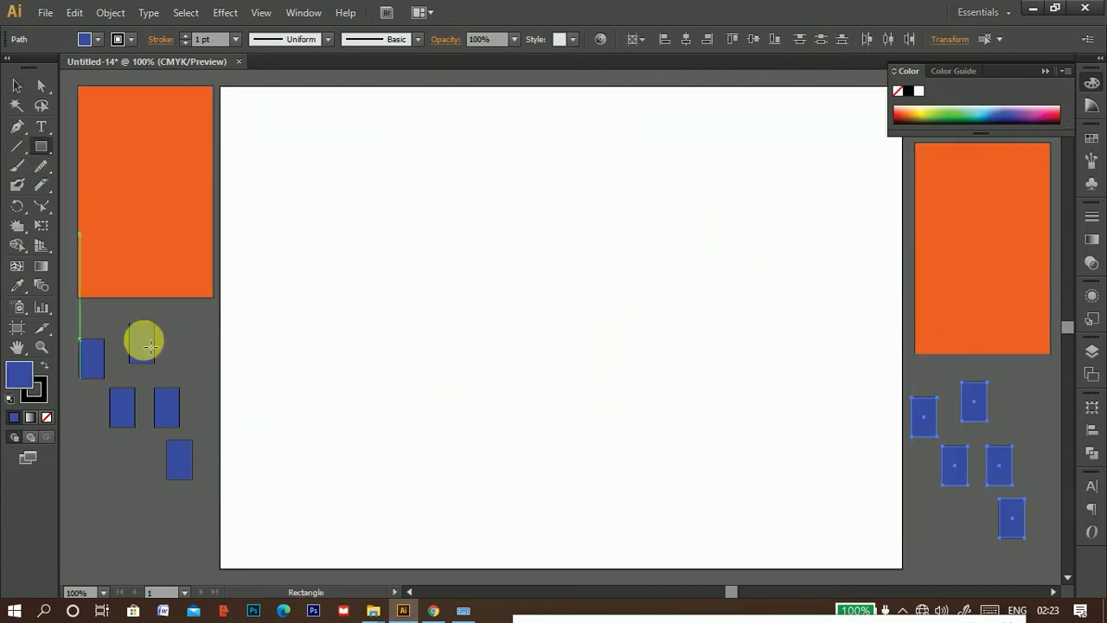
mouse_move(294, 485)
left_mouse_down()
mouse_move(587, 544)
mouse_move(734, 542)
left_mouse_up()
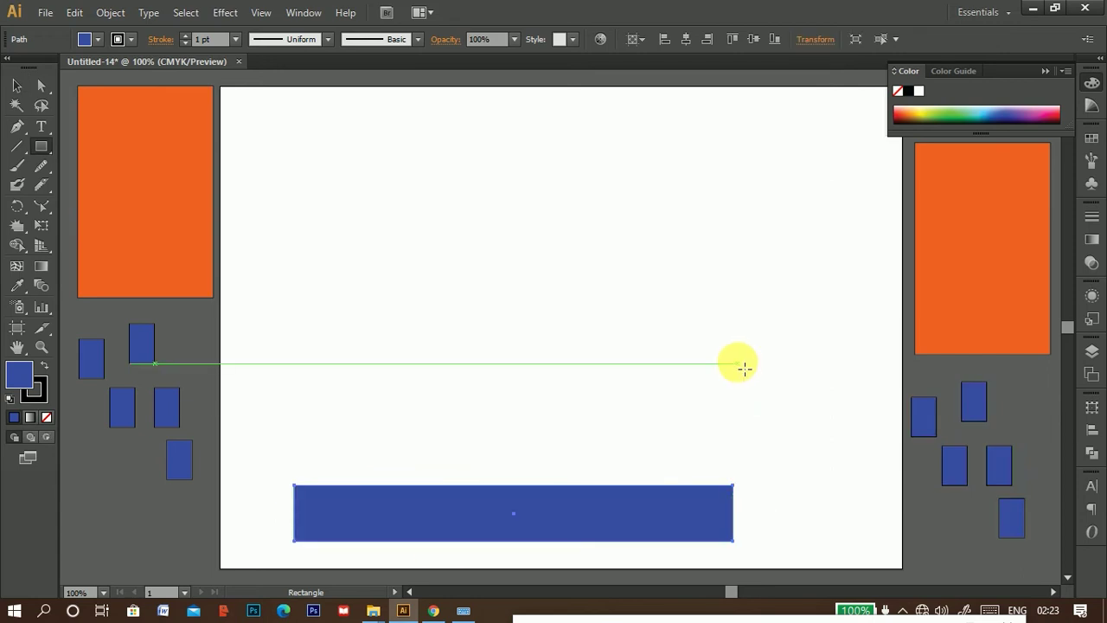
left_click(910, 93)
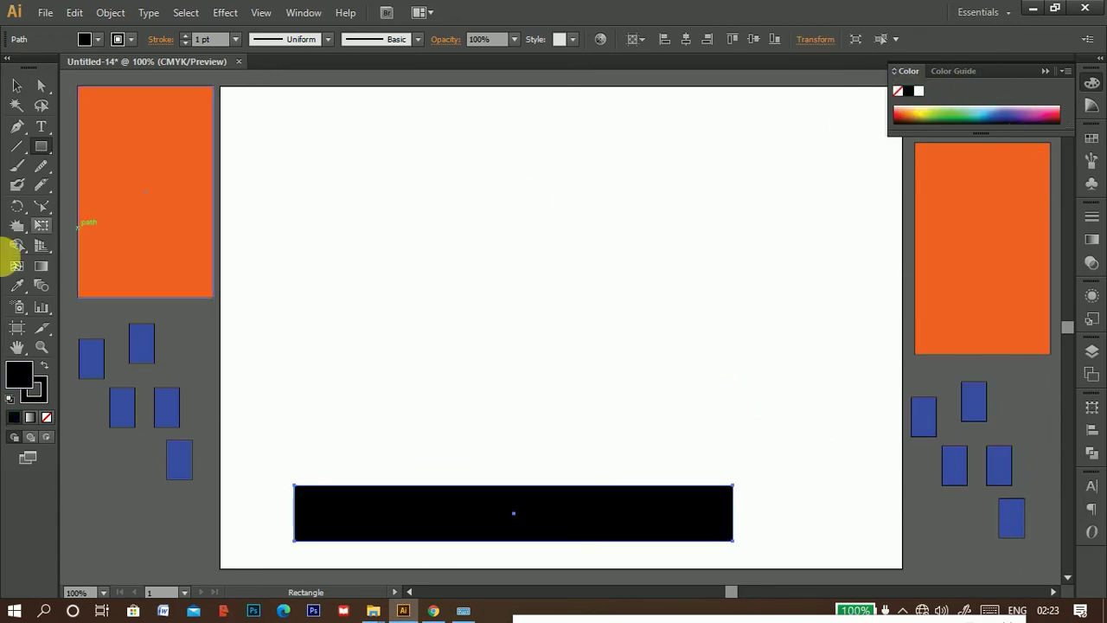
scroll(421, 502, "down", 3)
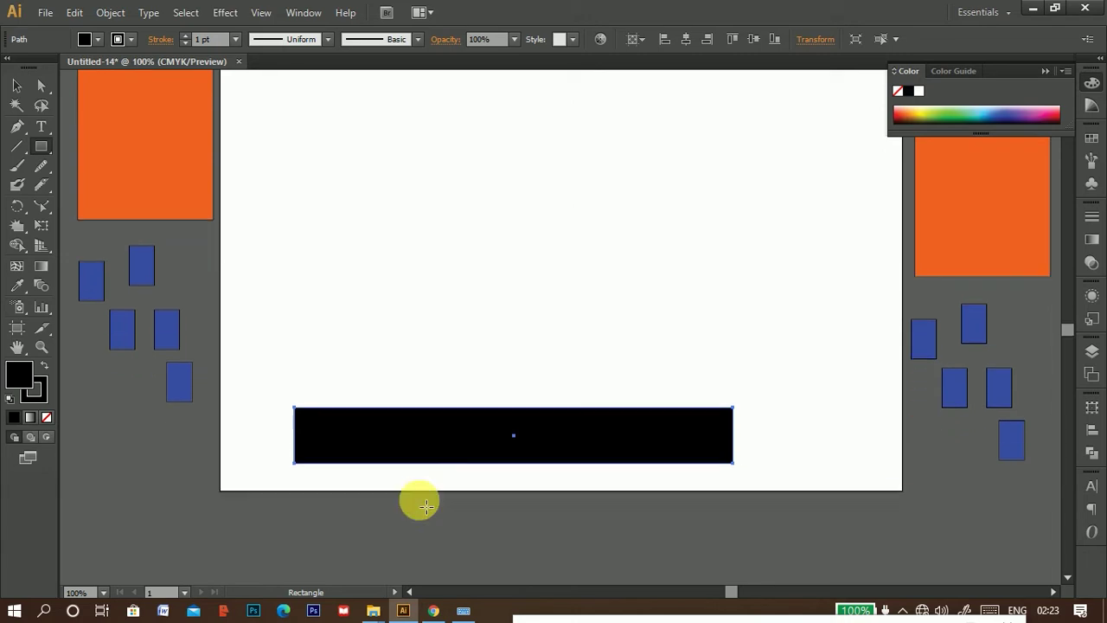
left_click(17, 85)
left_click_drag(355, 412, 706, 536)
left_click_drag(544, 527, 404, 527)
Close the color controls, show the perspective grid over the artboard, and detach the perspective tools as a floating set.
scroll(369, 437, "up", 2)
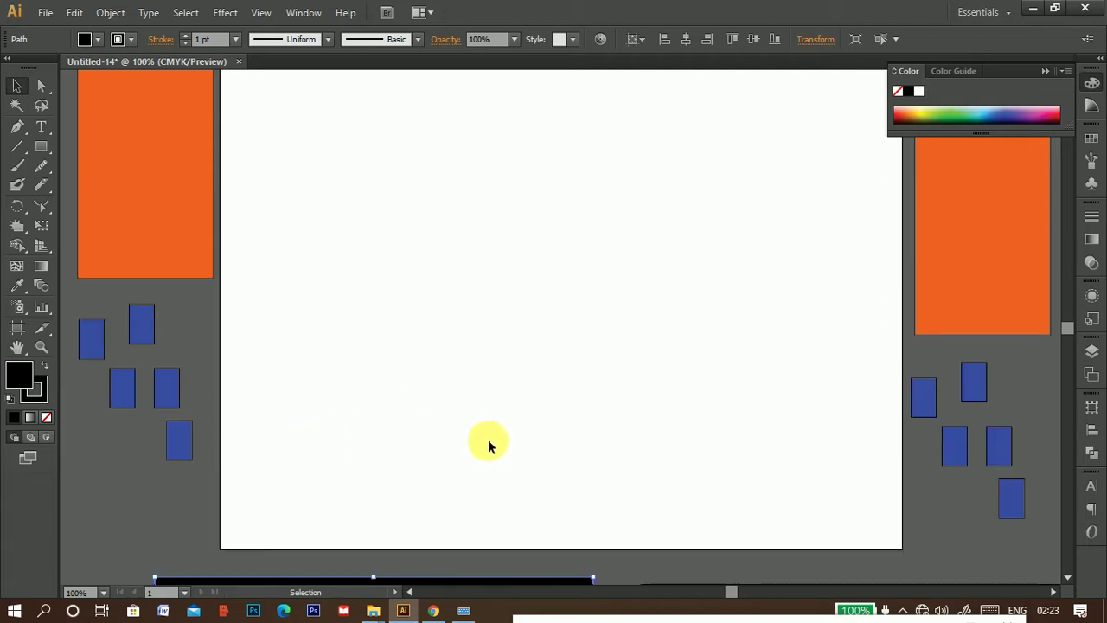
scroll(486, 424, "up", 2)
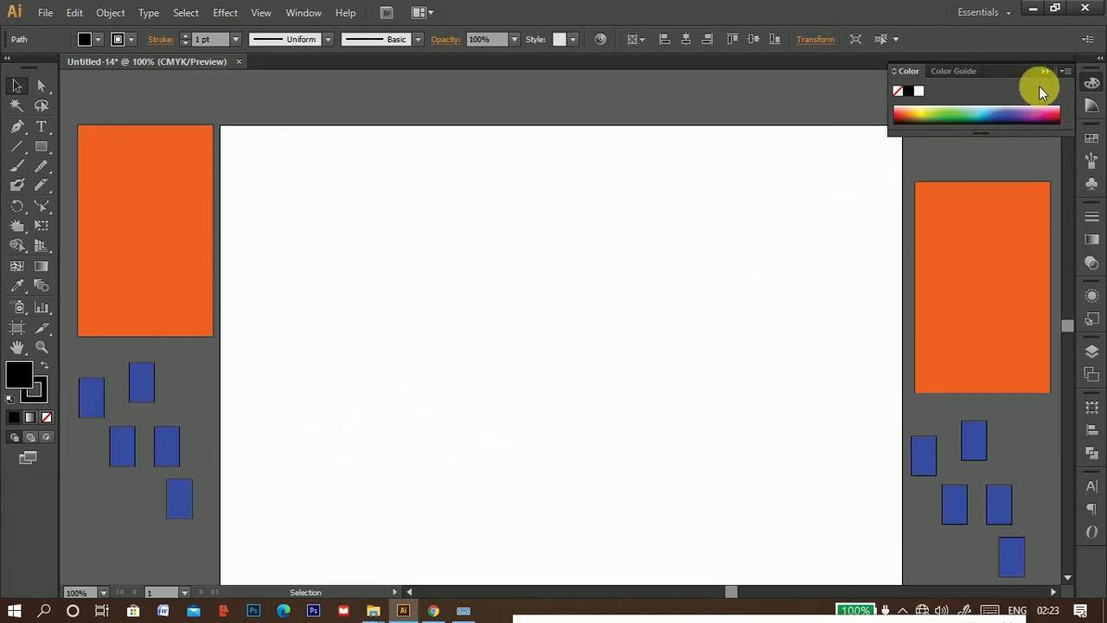
left_click(1042, 73)
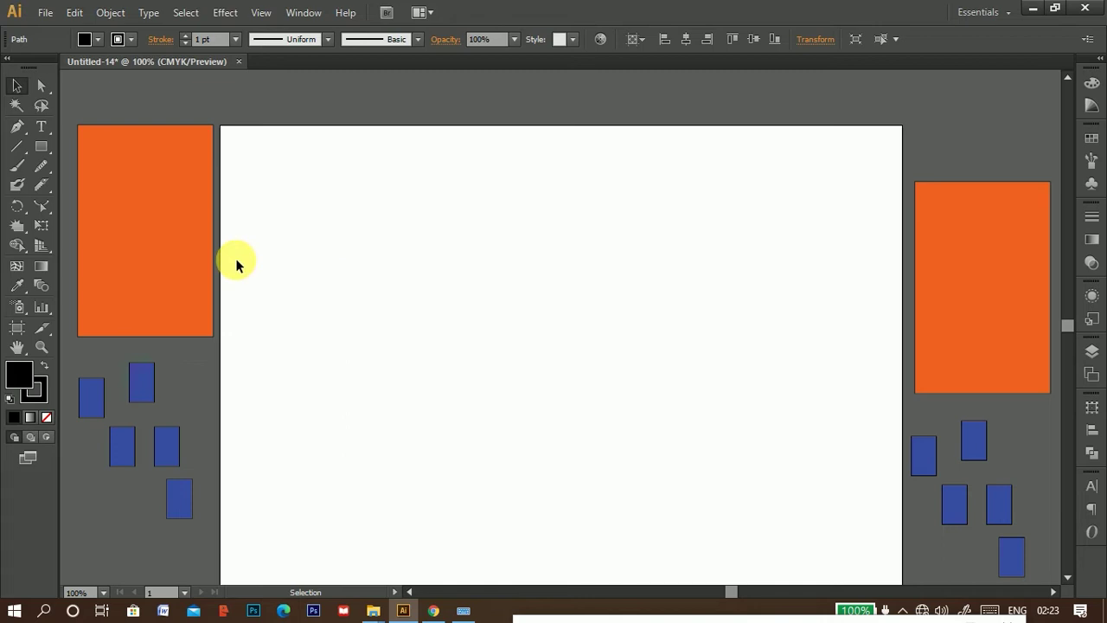
left_click(41, 246)
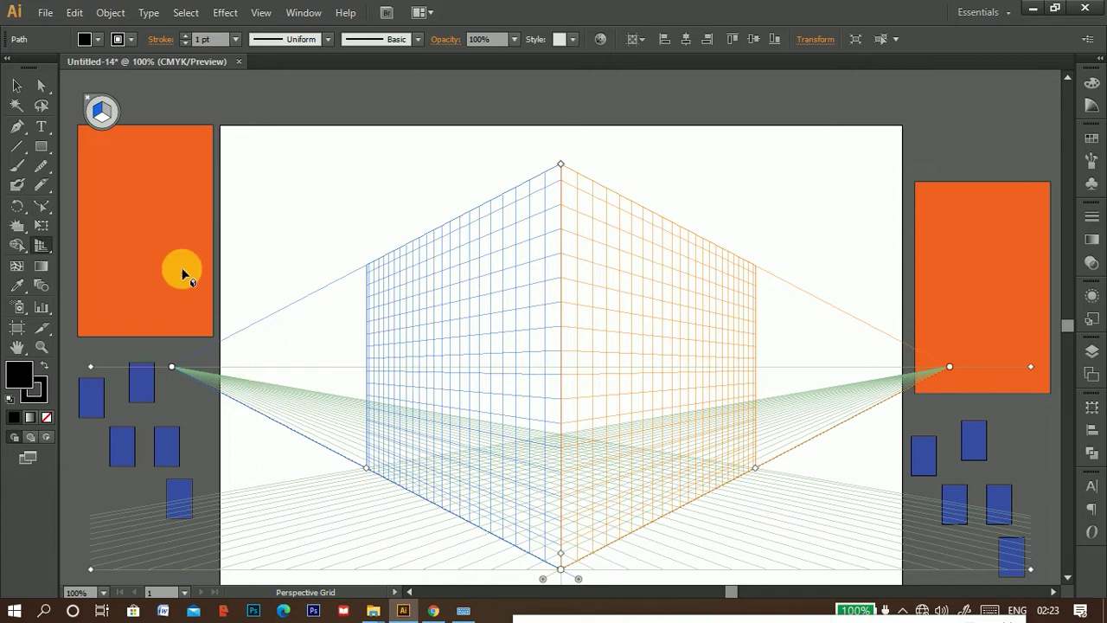
left_click(102, 112)
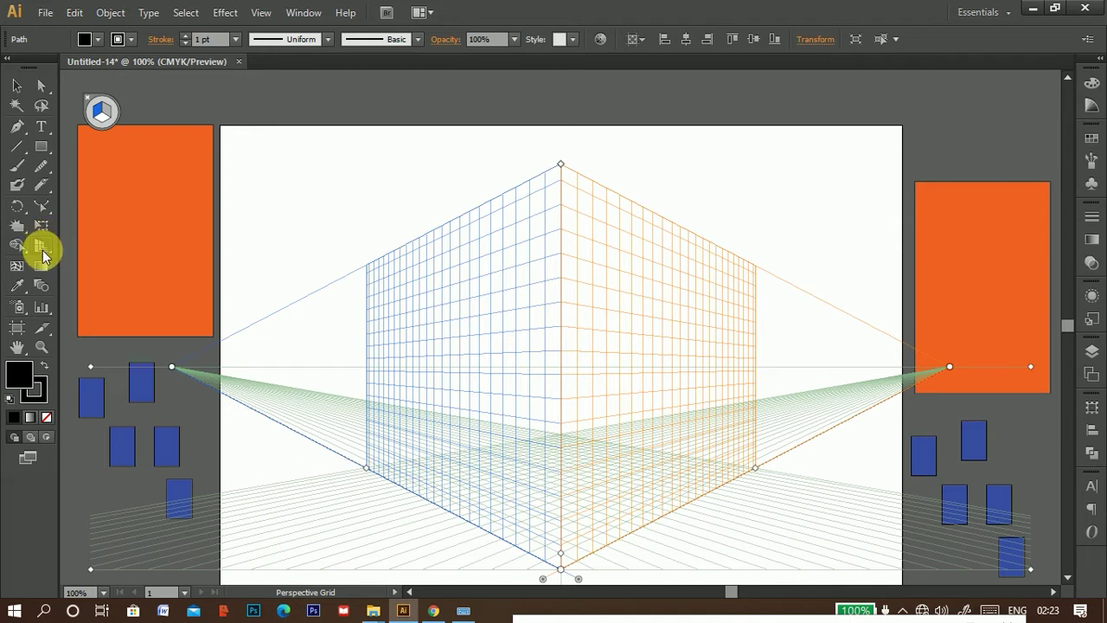
left_click_drag(53, 251, 272, 261)
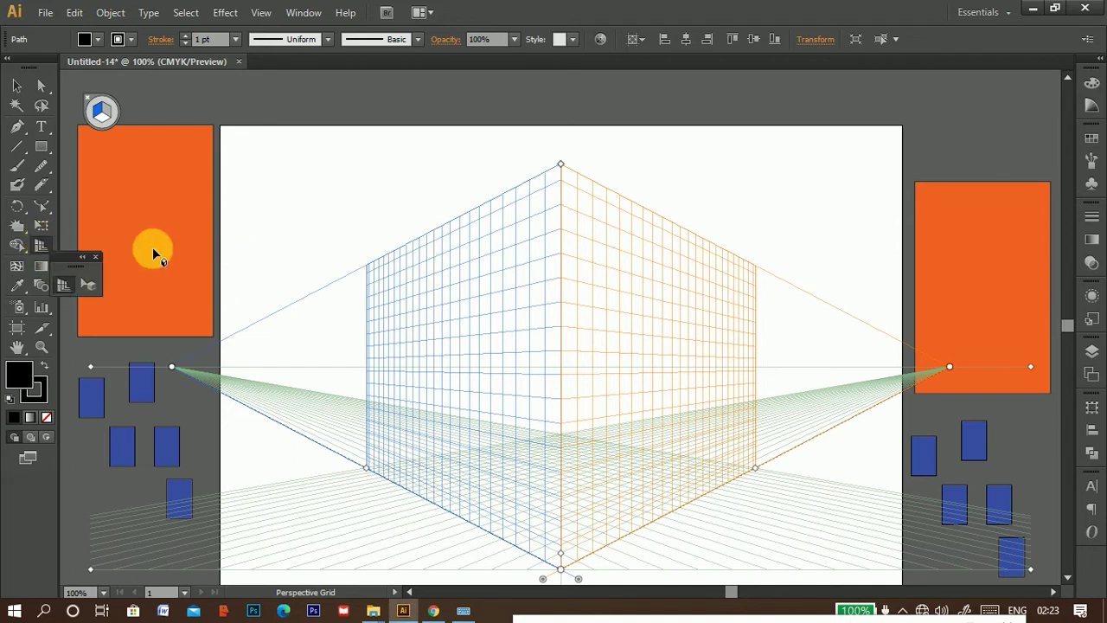
Place the left orange rectangle on the left perspective plane from the central vertical edge and stretch it to the left vanishing point.
left_click_drag(64, 258, 158, 88)
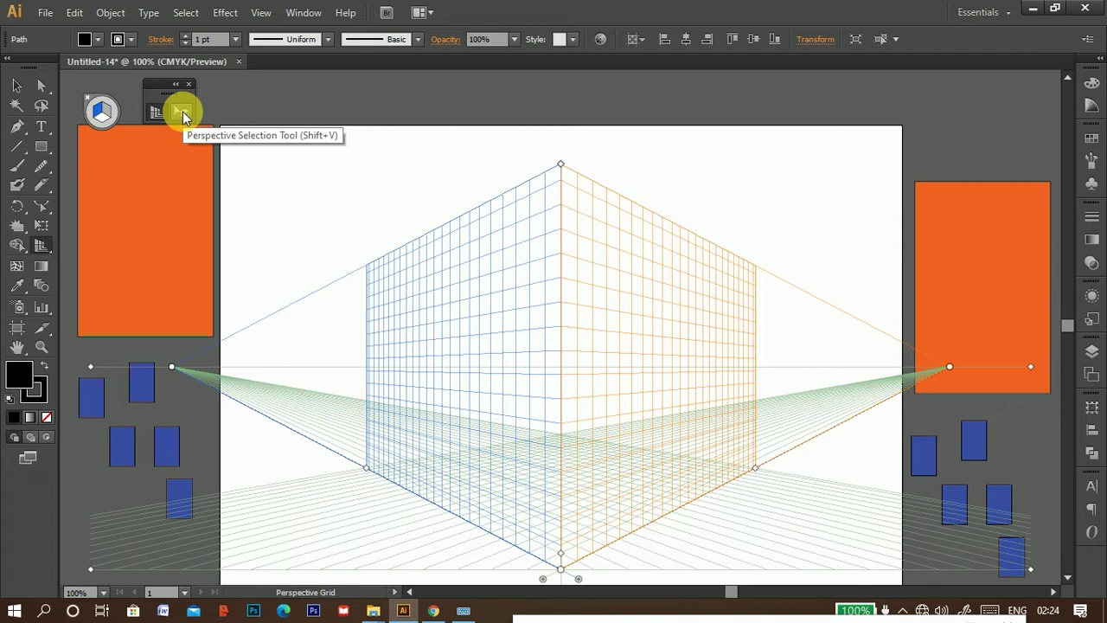
left_click(182, 111)
left_click_drag(285, 303, 509, 286)
left_click_drag(482, 375, 173, 366)
Place the right orange rectangle on the right perspective plane, matching the left wall's height, and stretch it to the right vanishing point.
left_click(108, 113)
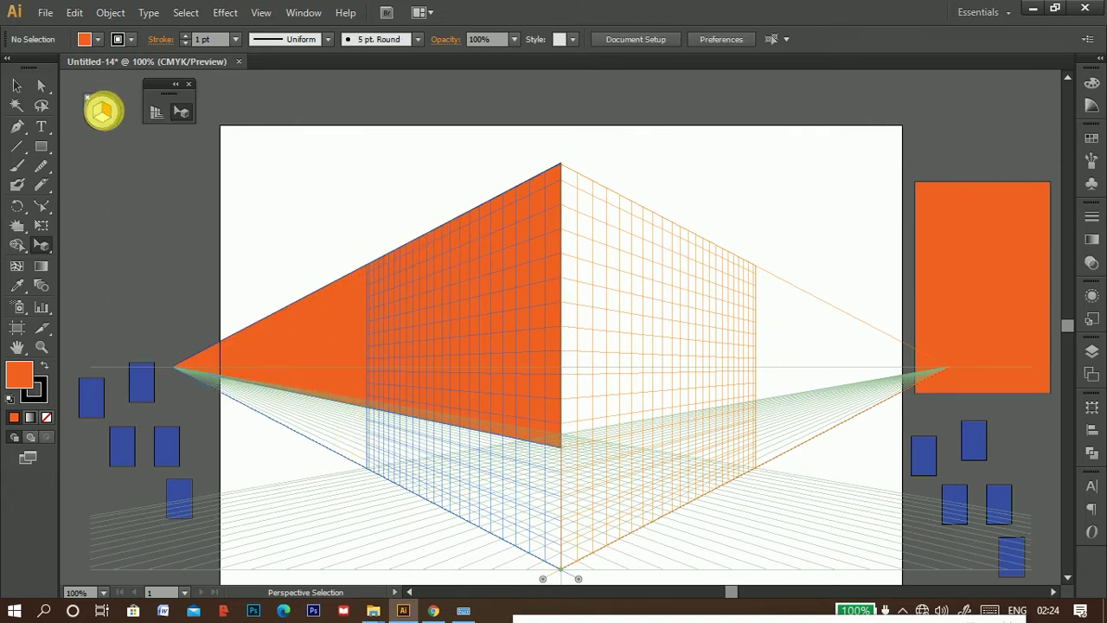
left_click_drag(984, 264, 605, 255)
left_click_drag(609, 384, 606, 438)
left_click_drag(638, 323, 950, 369)
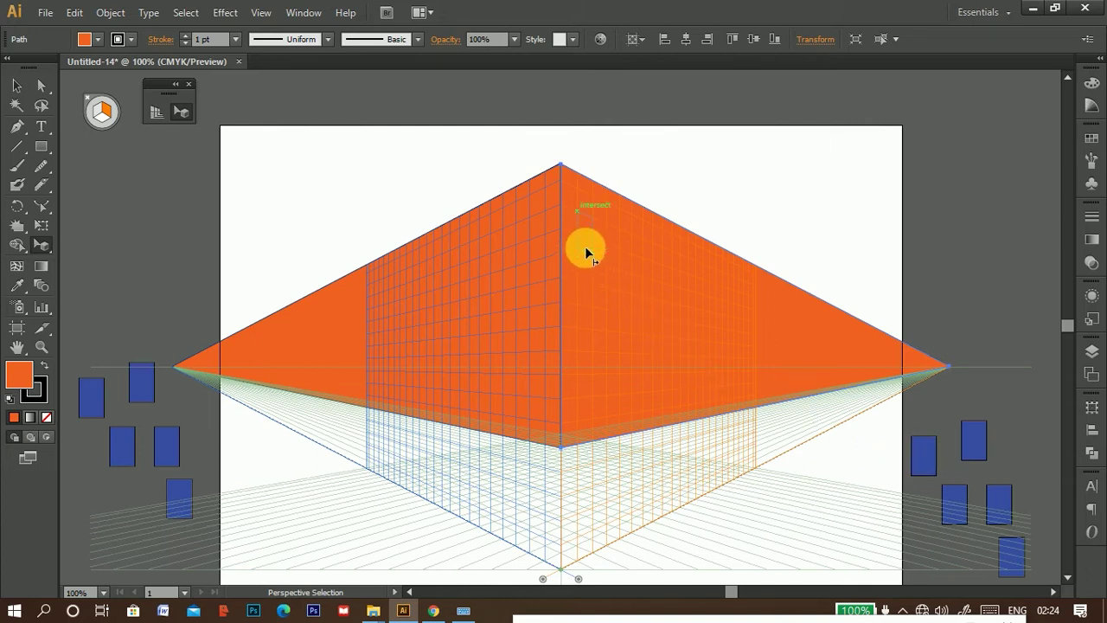
Place the five blue rectangles from the right pasteboard as a receding row of windows along the right wall's upper part.
left_click_drag(923, 456, 585, 231)
left_click_drag(974, 441, 639, 250)
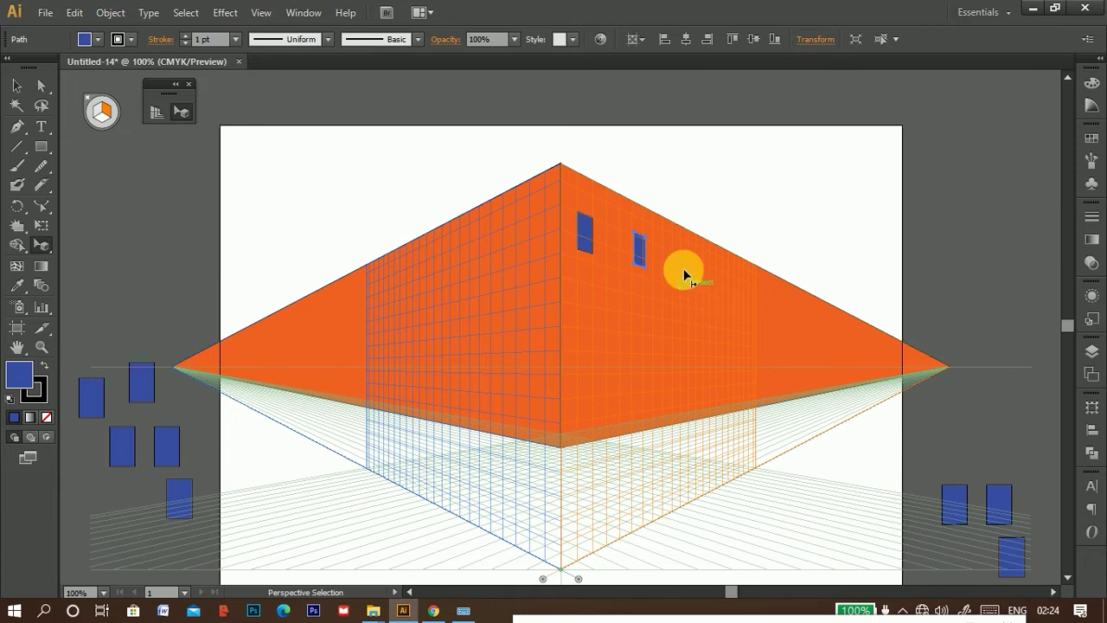
left_click_drag(954, 504, 684, 270)
left_click_drag(731, 322, 737, 289)
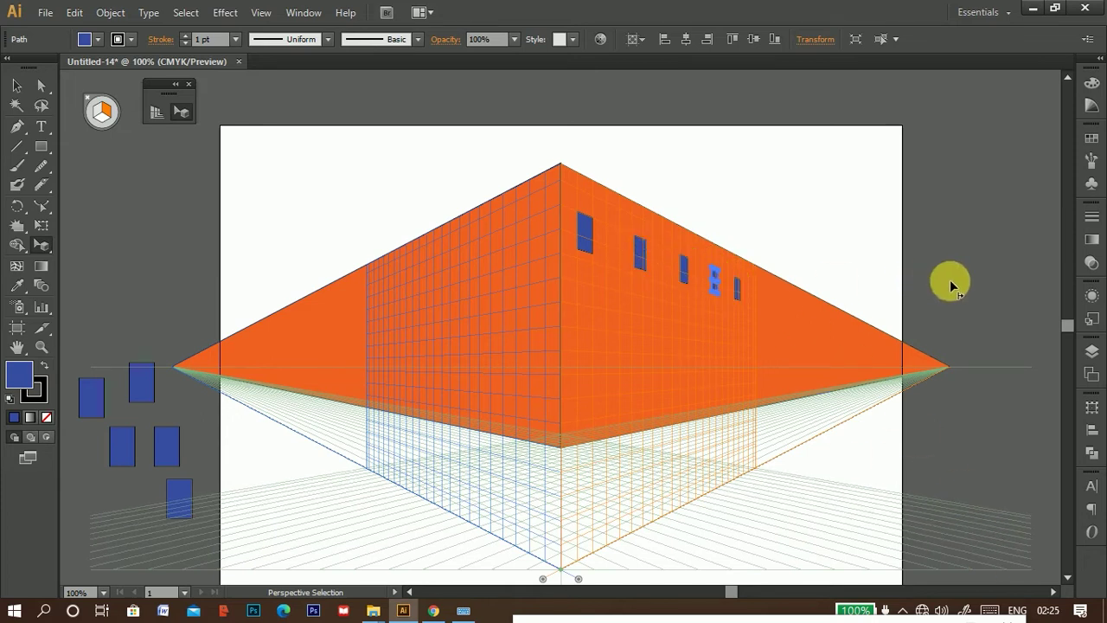
left_click(957, 284)
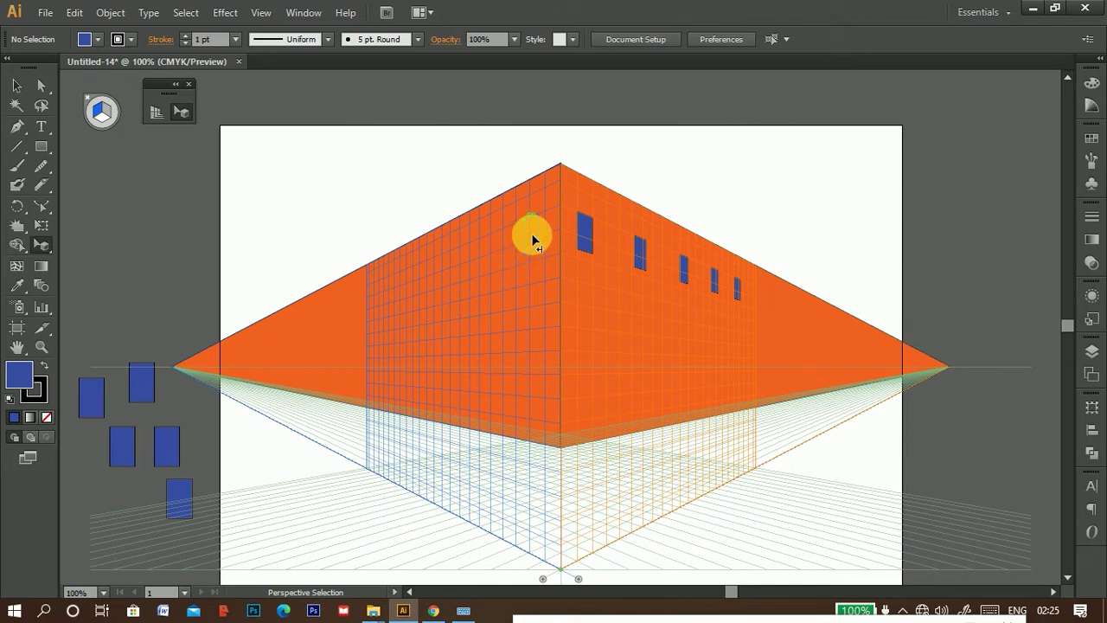
Place the five blue rectangles from the left pasteboard on the left plane as a receding window row on the left wall.
left_click_drag(535, 233, 534, 233)
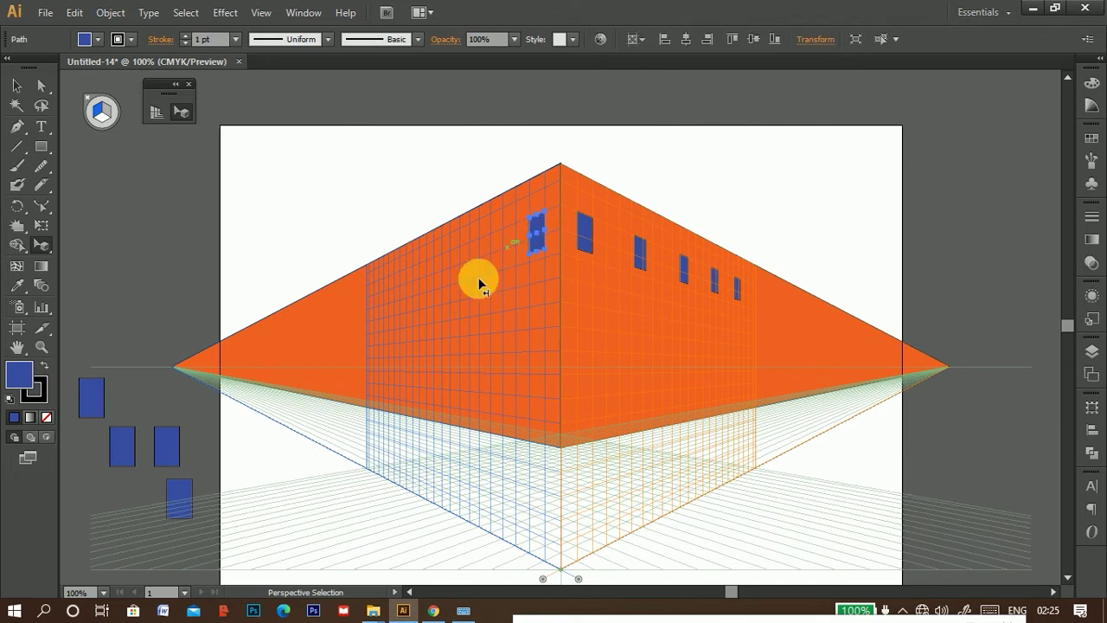
left_click_drag(169, 454, 483, 250)
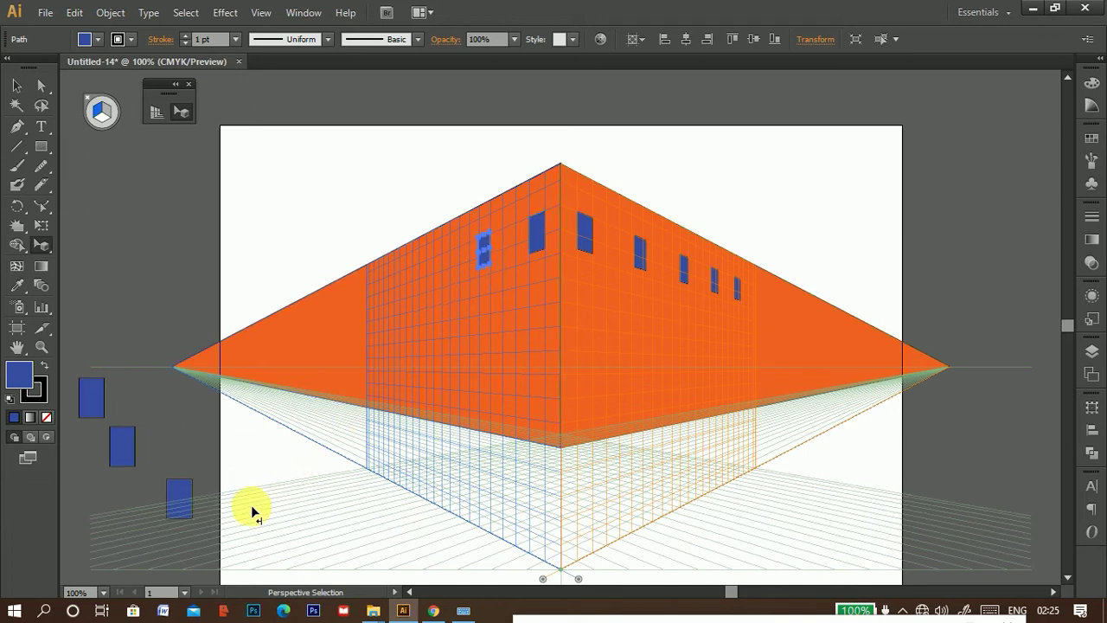
left_click_drag(188, 495, 361, 331)
left_click_drag(424, 270, 423, 270)
left_click_drag(373, 301, 374, 303)
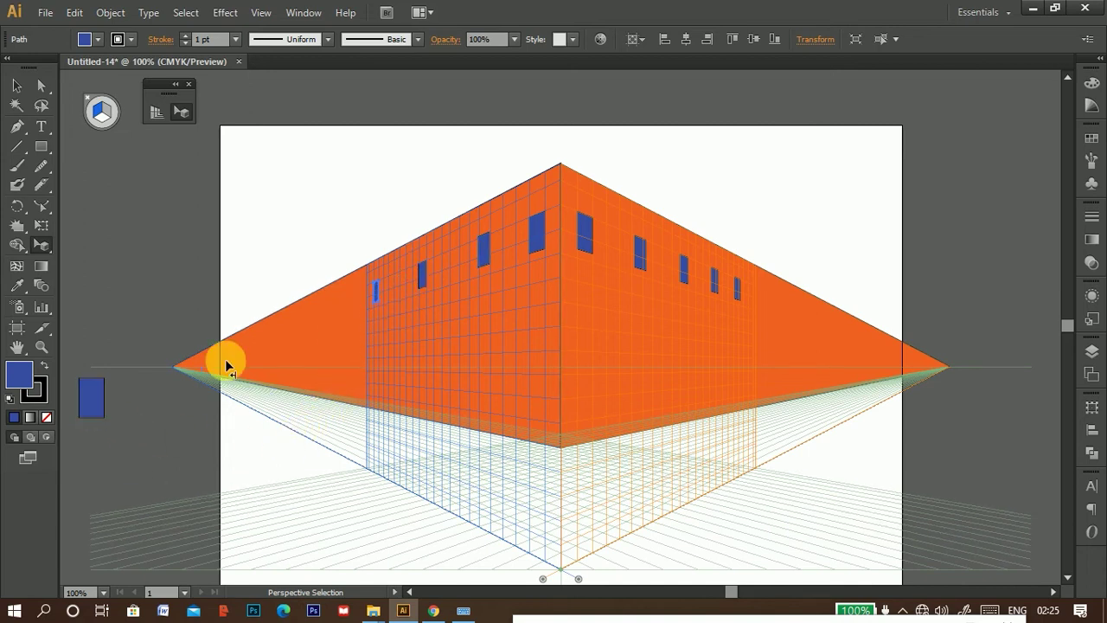
left_click_drag(313, 323, 314, 325)
Attach a black rectangle to the floor plane at the grid's lowest corner and extend it to the right vanishing point.
scroll(351, 459, "down", 5)
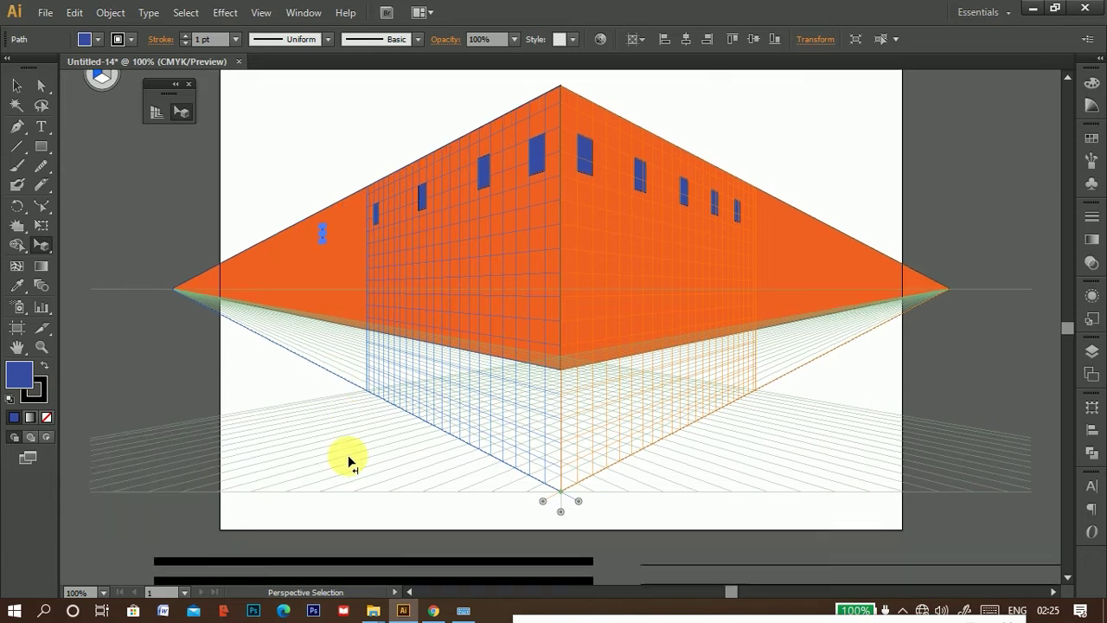
scroll(363, 462, "up", 1)
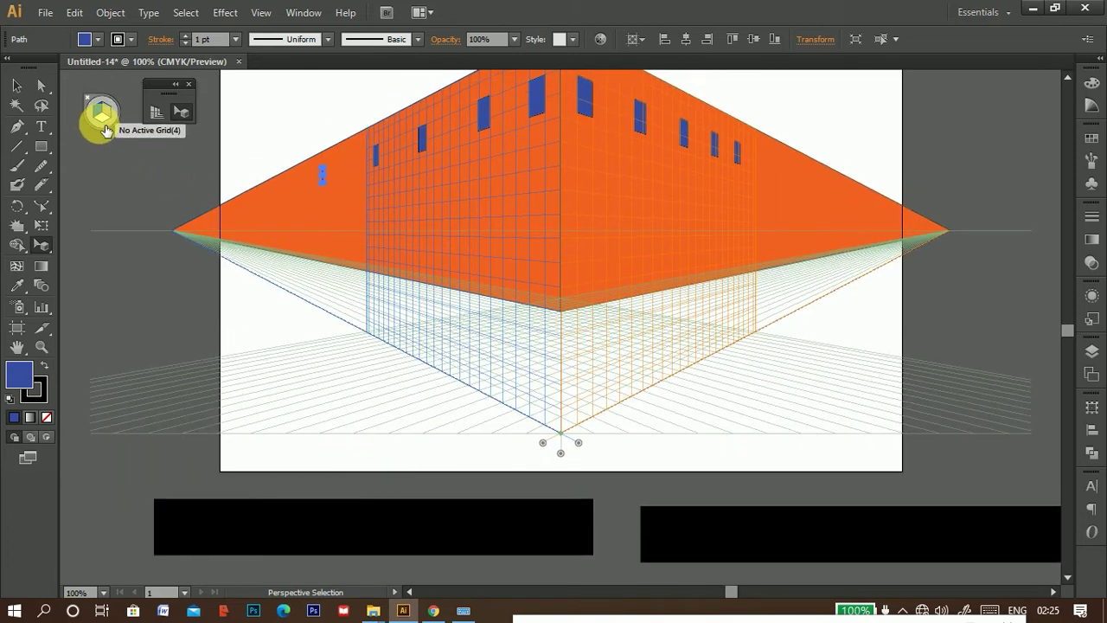
left_click(103, 125)
left_click_drag(368, 541, 387, 368)
left_click_drag(465, 419, 99, 504)
left_click_drag(563, 375, 676, 430)
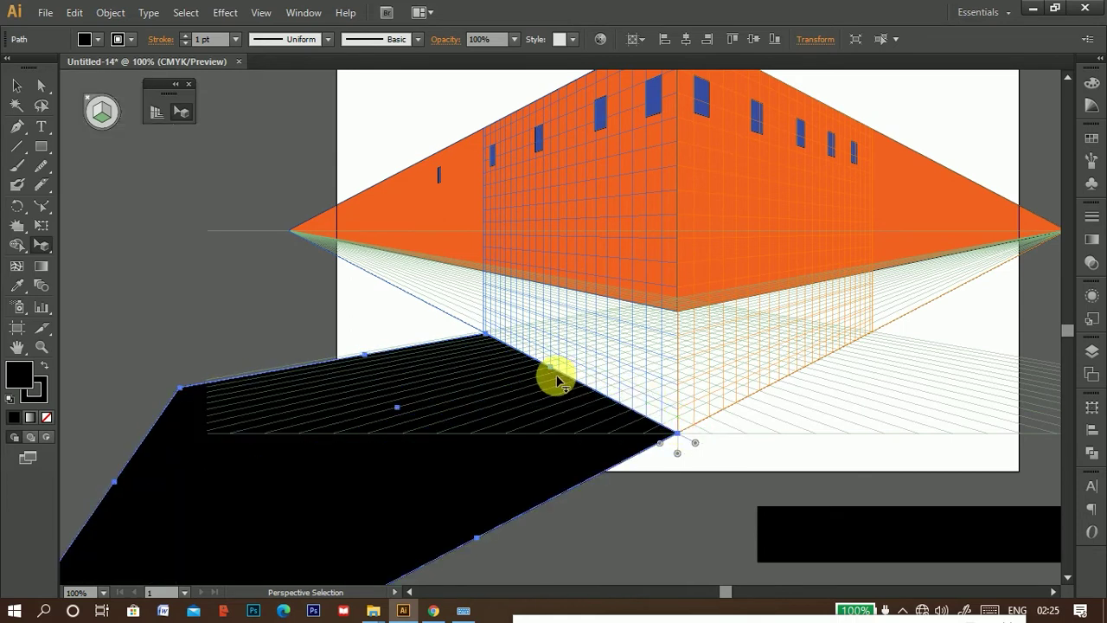
left_click_drag(553, 374, 973, 232)
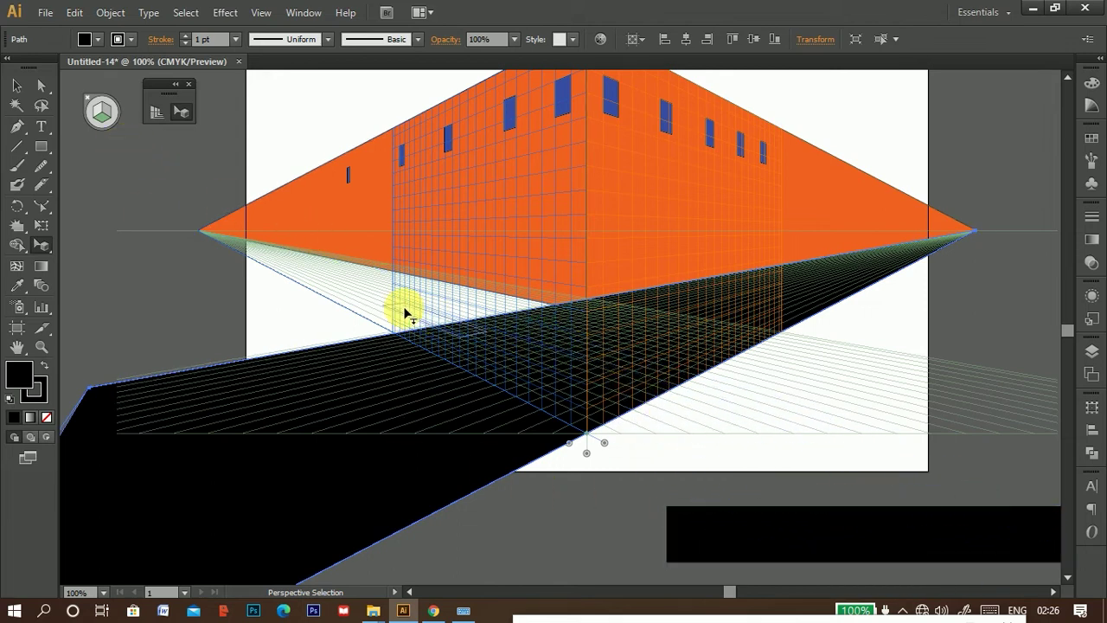
Attach the other black rectangle to the floor plane so it crosses the first strip and extend it to the left vanishing point.
left_click_drag(339, 297, 423, 283)
left_click_drag(360, 313, 1003, 518)
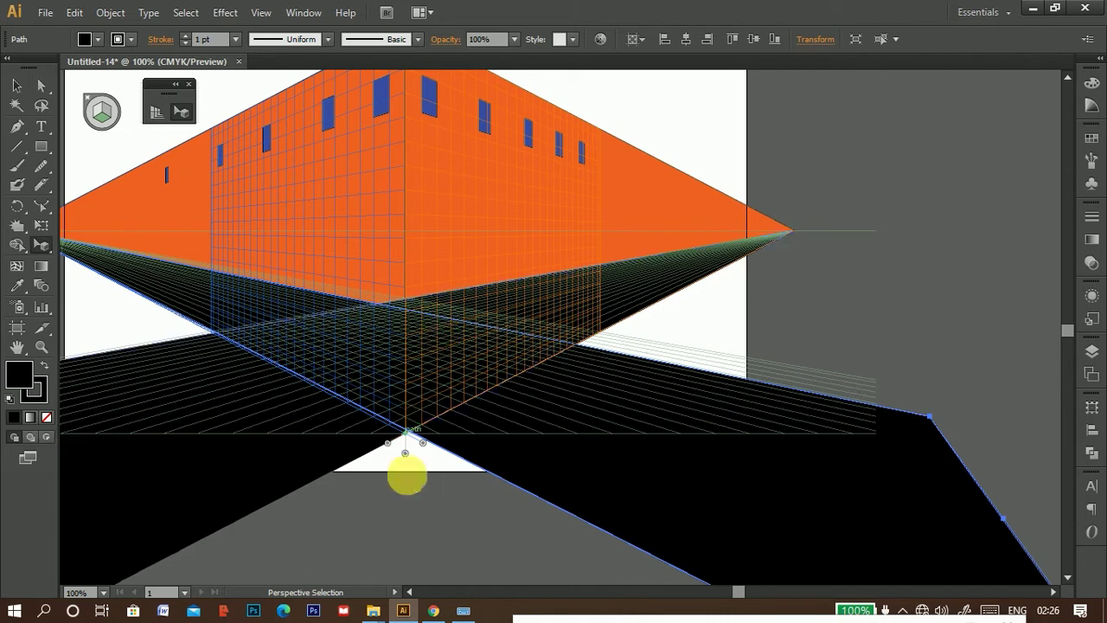
left_click_drag(931, 417, 929, 390)
left_click_drag(458, 302, 623, 366)
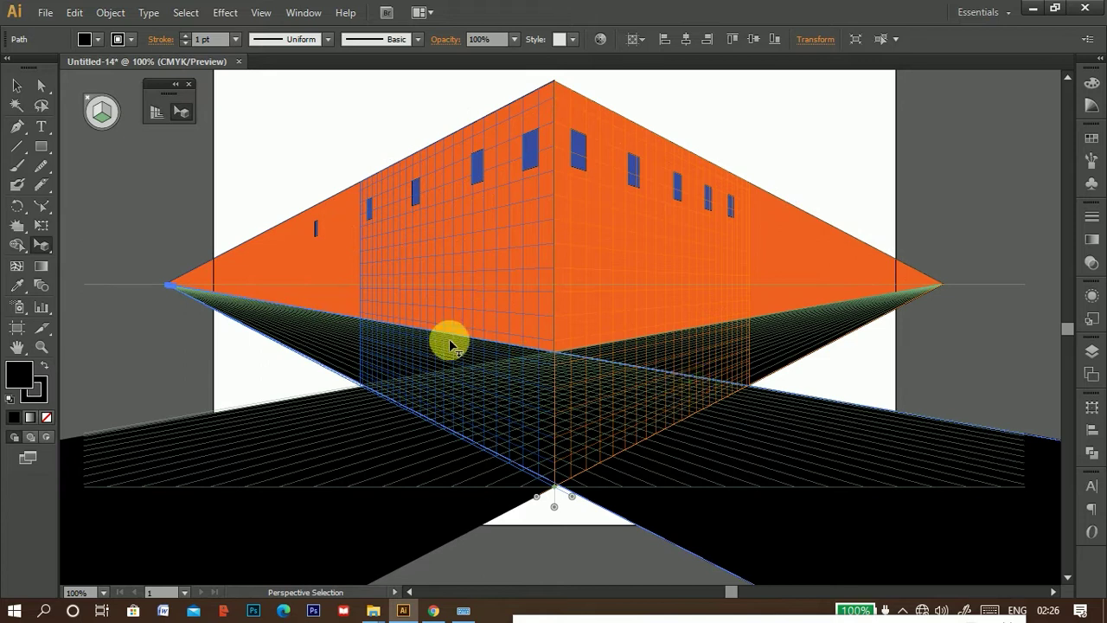
Hide the perspective grid and deselect the artwork with the Selection tool.
left_click(157, 119)
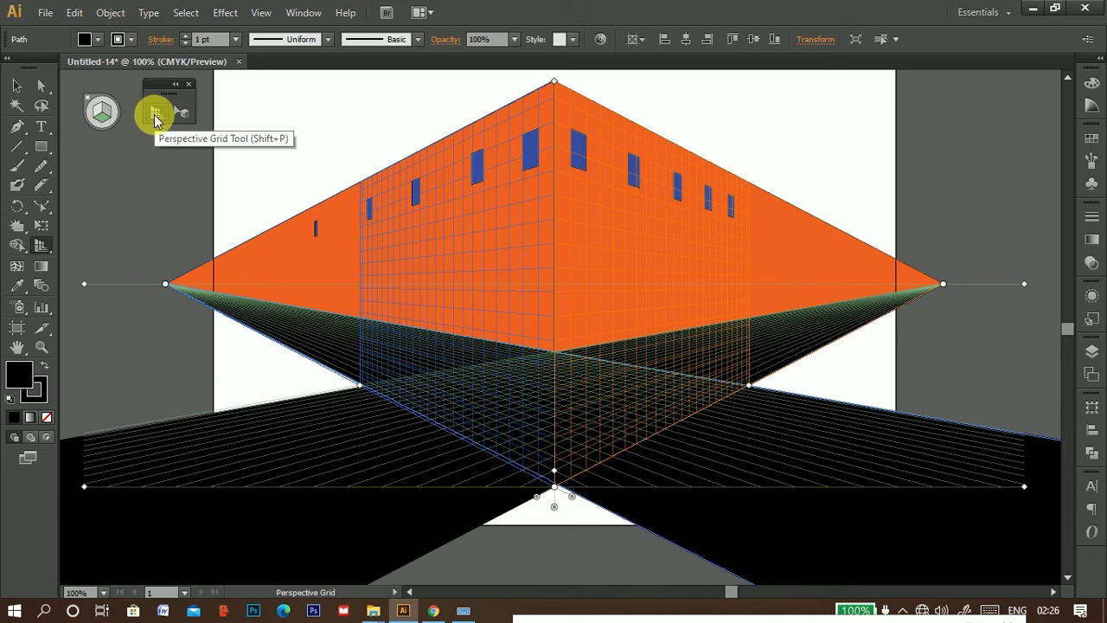
left_click(95, 105)
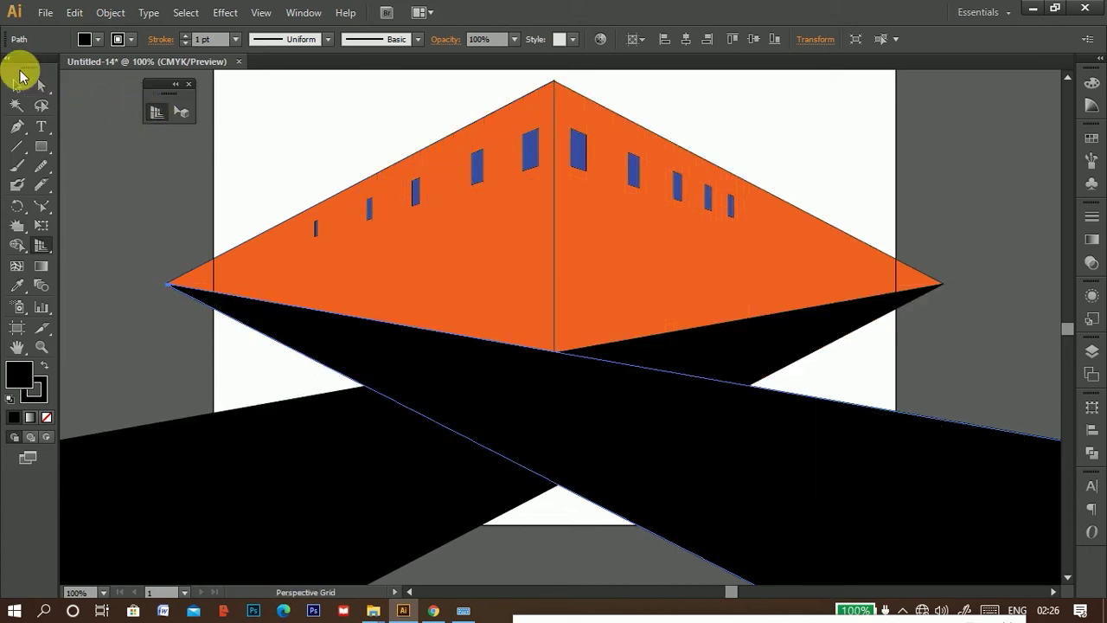
left_click(13, 87)
left_click(263, 257)
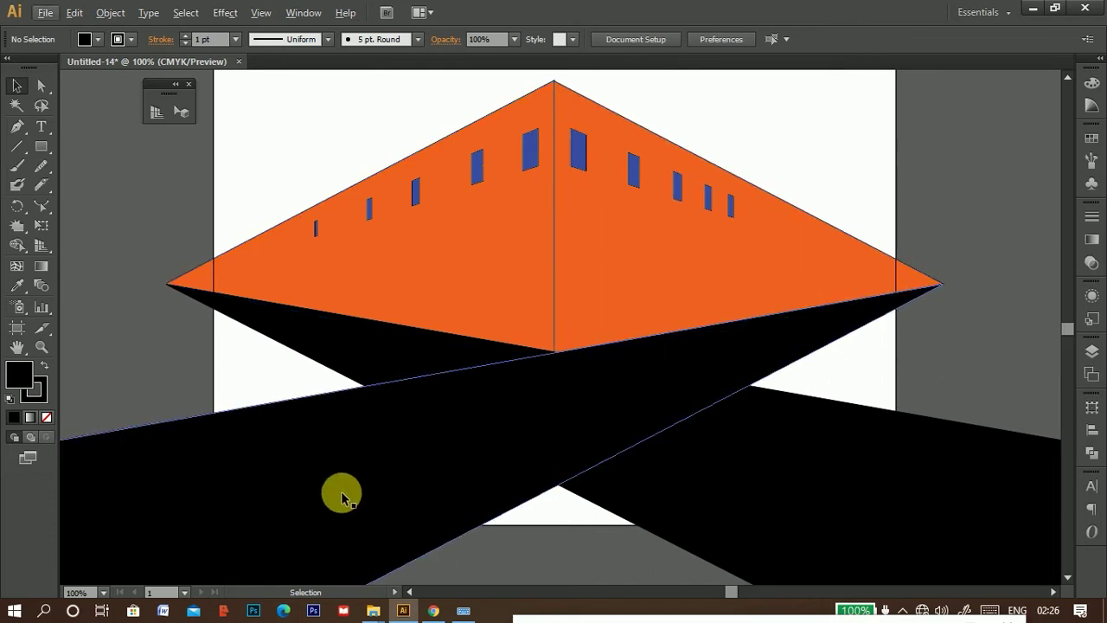
Recolor the right orange wall with the darker orange fill DB511B and deselect it.
left_click(471, 424)
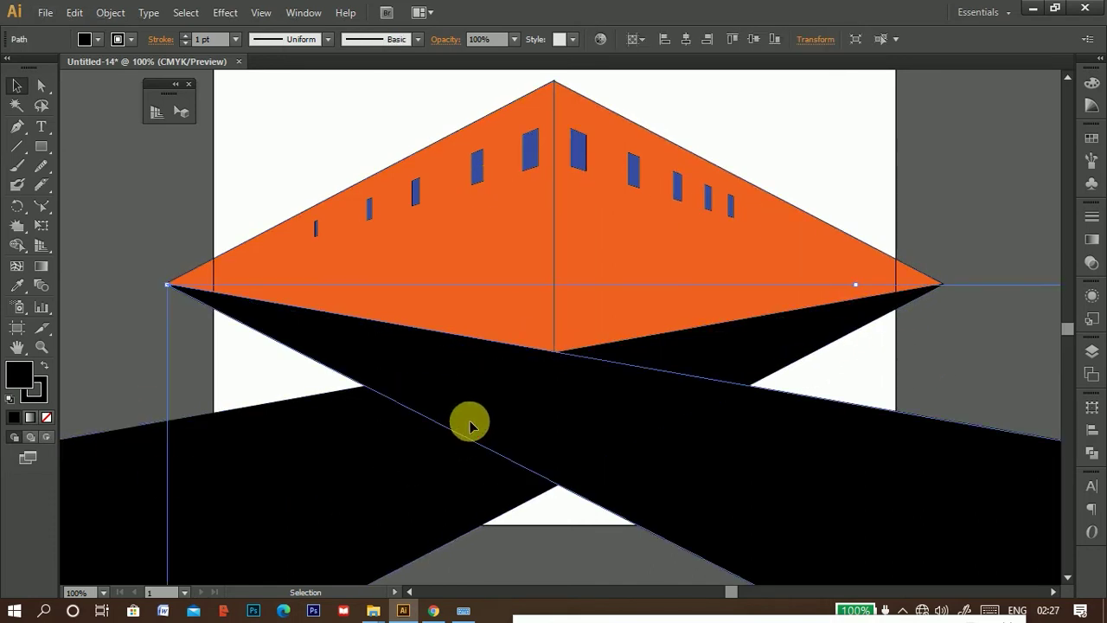
left_click(588, 245)
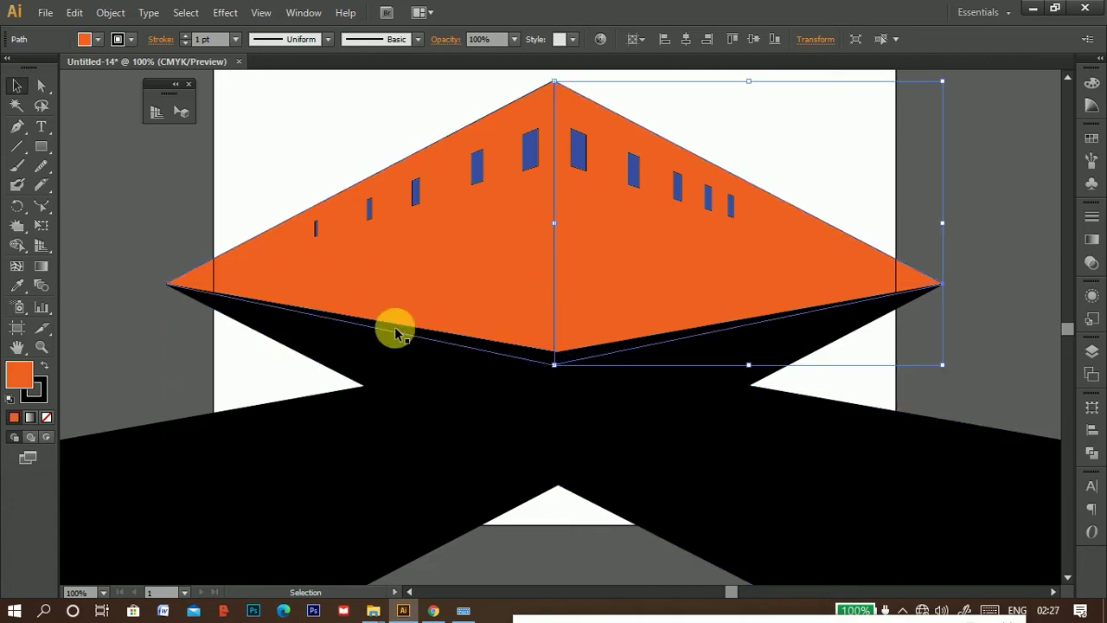
double_click(11, 381)
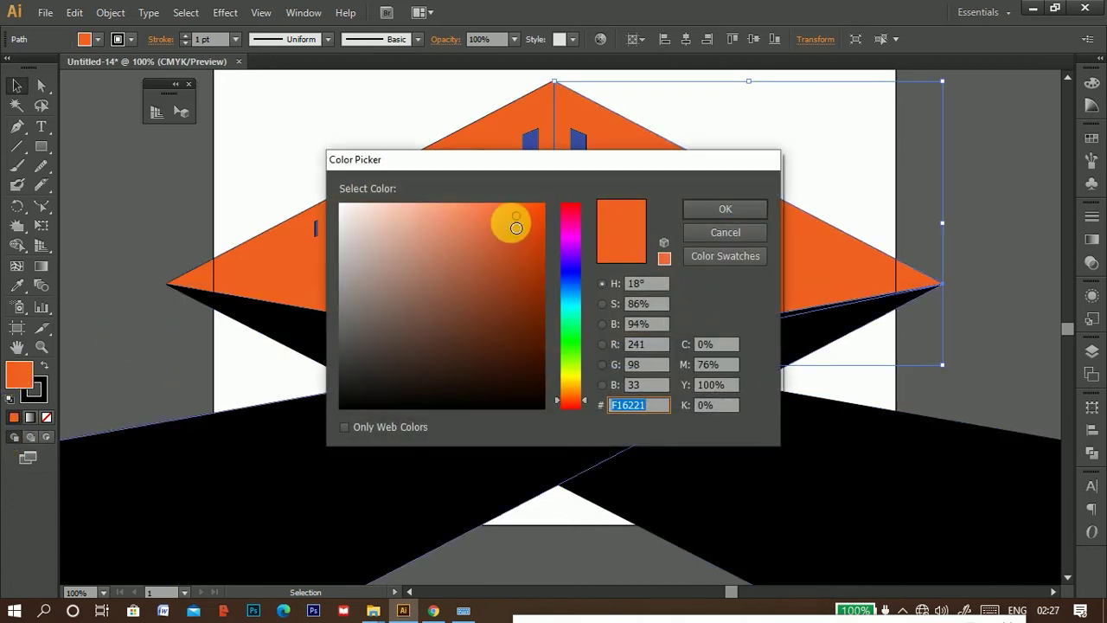
left_click(519, 230)
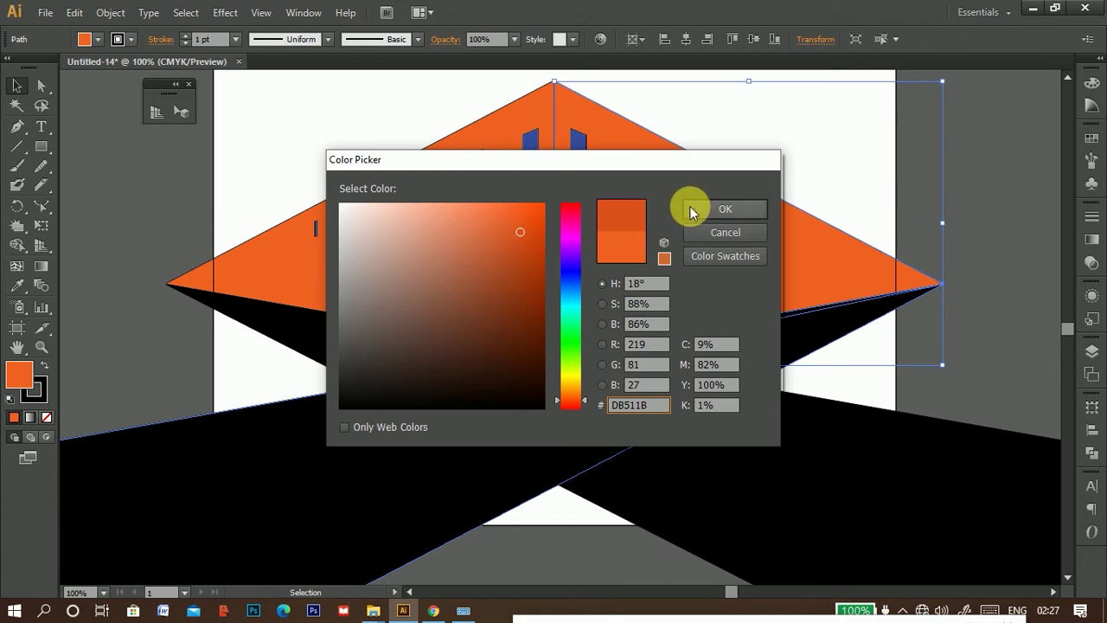
left_click(698, 214)
left_click(942, 165)
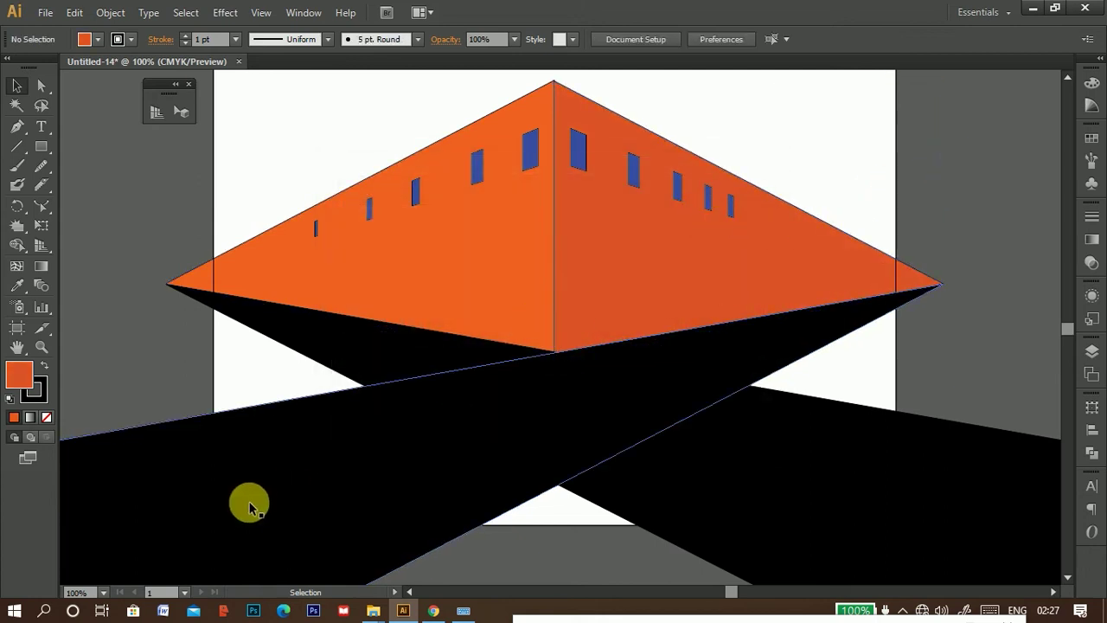
Fill the windows on the right wall with a darker blue and deselect them.
left_click(578, 154)
left_click(634, 173, "shift")
left_click(678, 186, "shift")
left_click(731, 208, "shift")
double_click(19, 377)
left_click(497, 303)
left_click(725, 210)
left_click(853, 186)
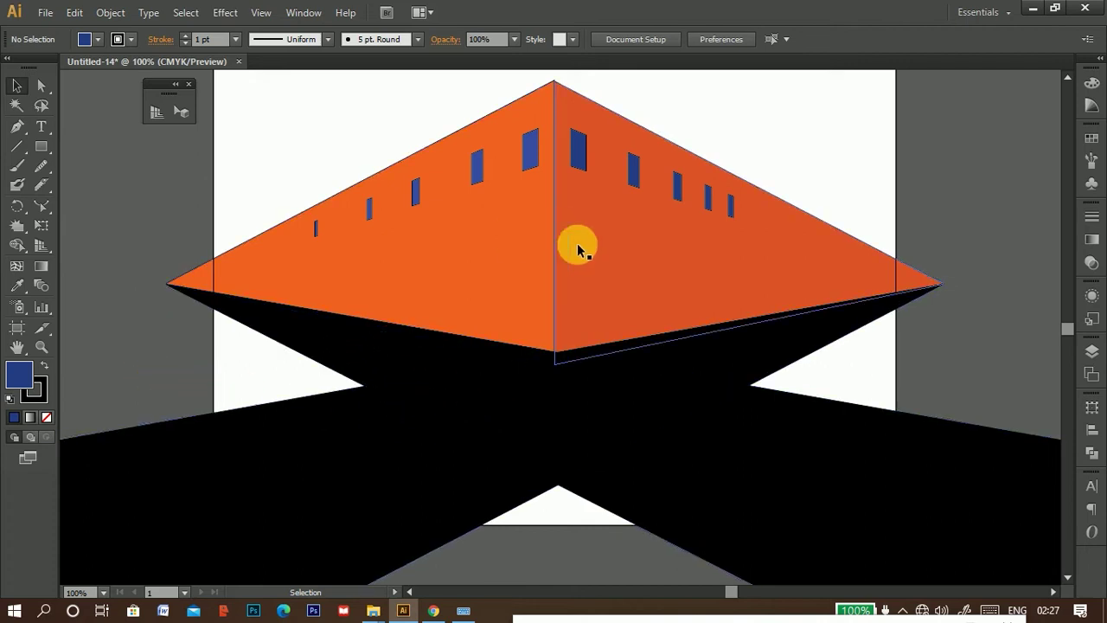
Delete all the building and floor artwork and display the perspective grid over the empty artboard.
left_click_drag(275, 145, 836, 527)
key("Delete")
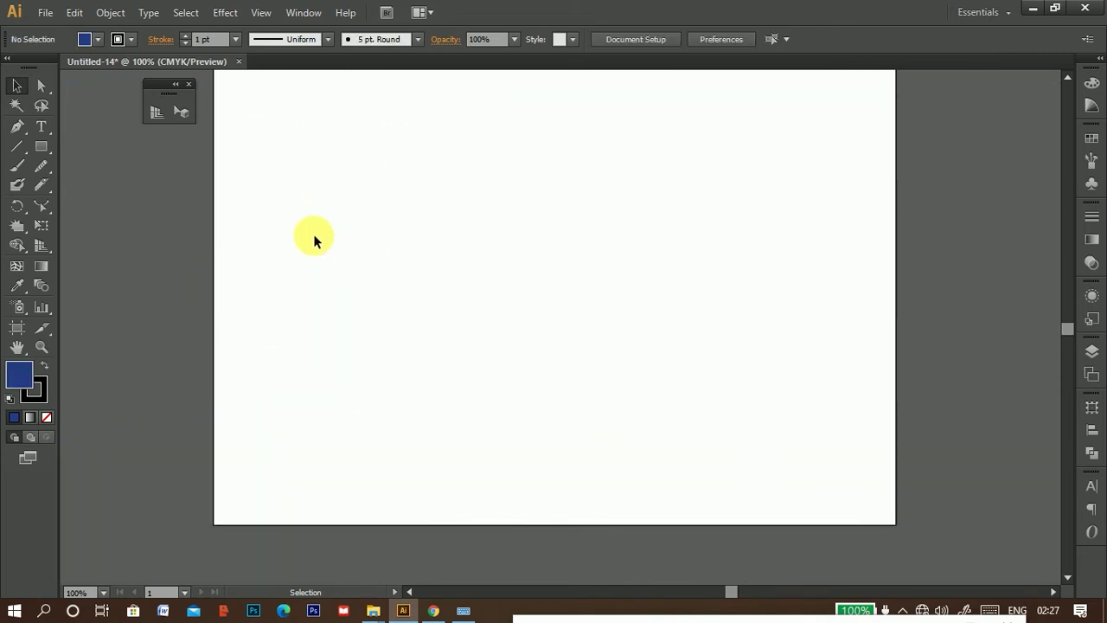
left_click(156, 112)
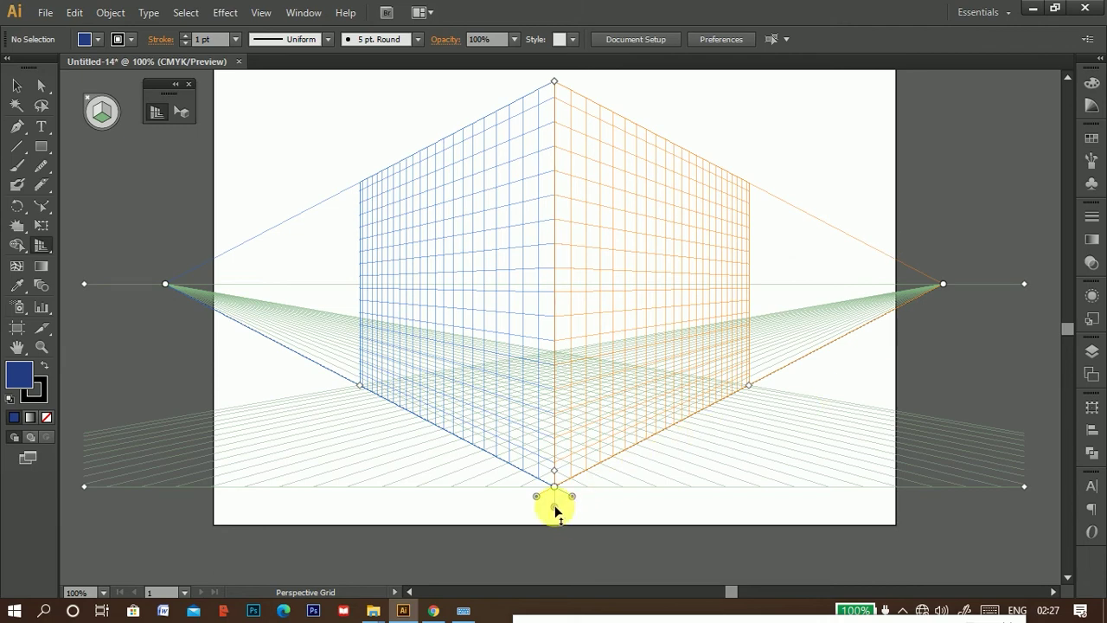
Raise the perspective grid's floor plane past the horizon line until it lies above the artboard.
left_click_drag(555, 500, 560, 308)
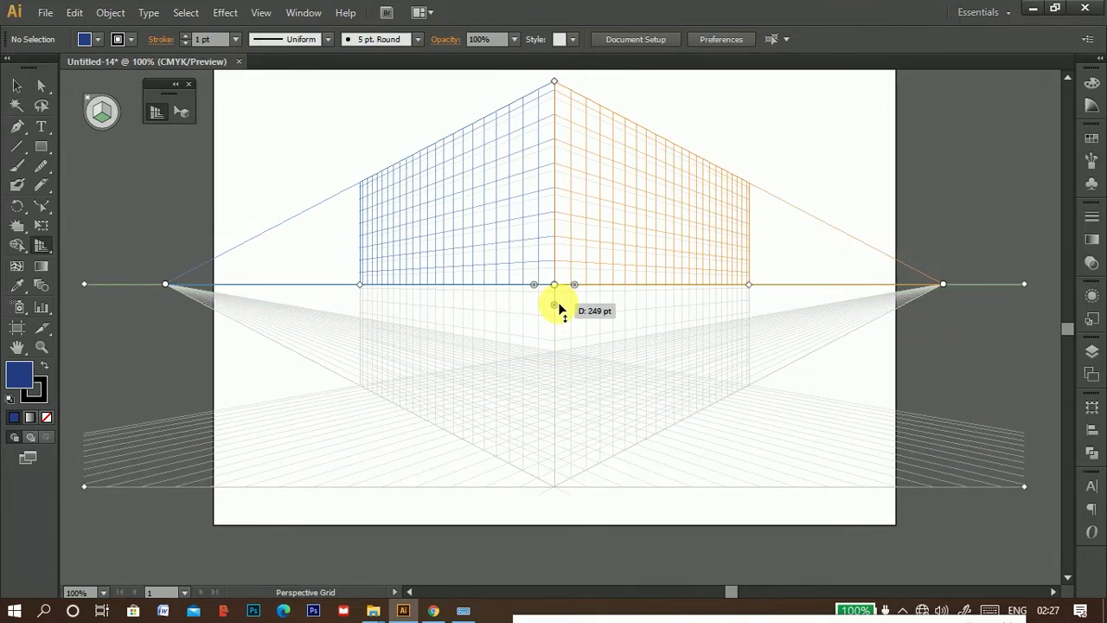
left_click_drag(560, 309, 531, 8)
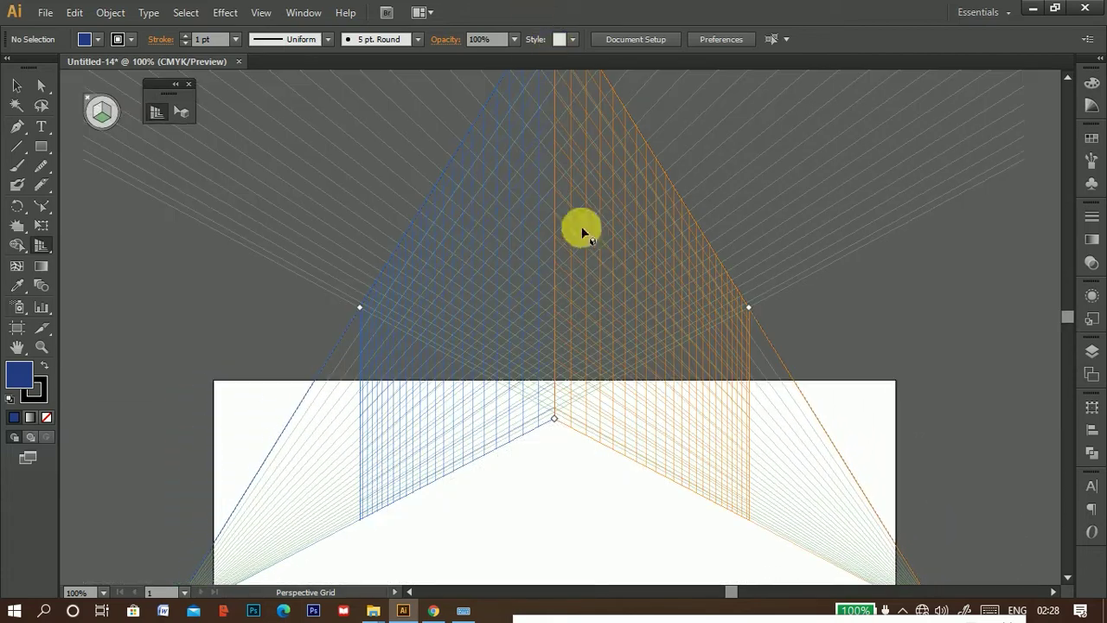
scroll(534, 205, "down", 2)
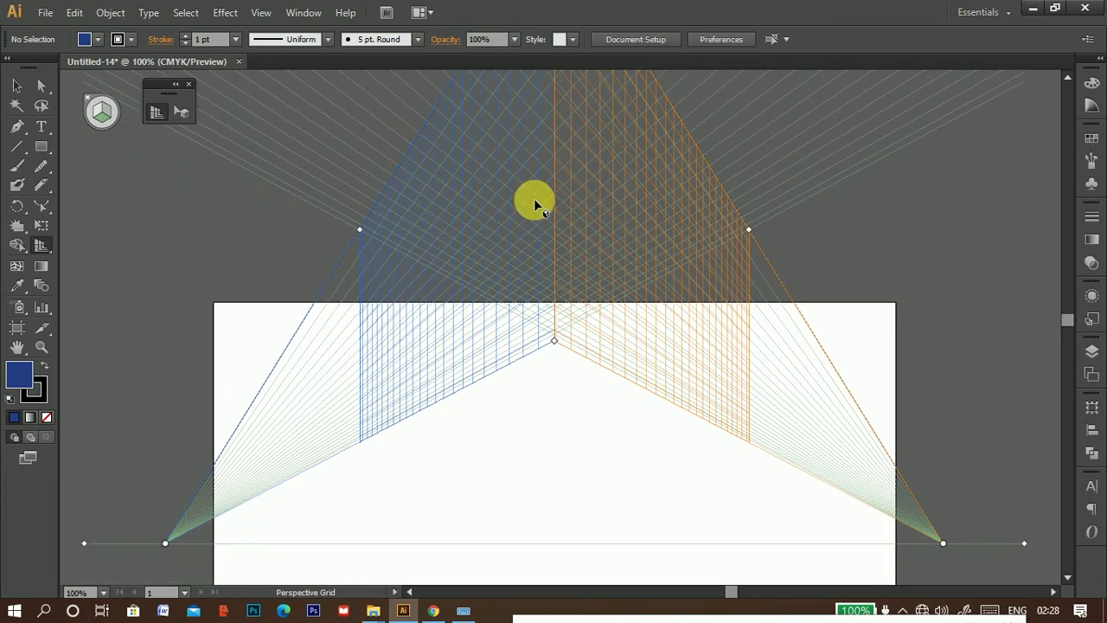
scroll(534, 205, "up", 3)
scroll(534, 205, "up", 3)
Lower the perspective grid's floor plane from above the horizon to well below the artboard's bottom edge.
left_click_drag(556, 129, 346, 527)
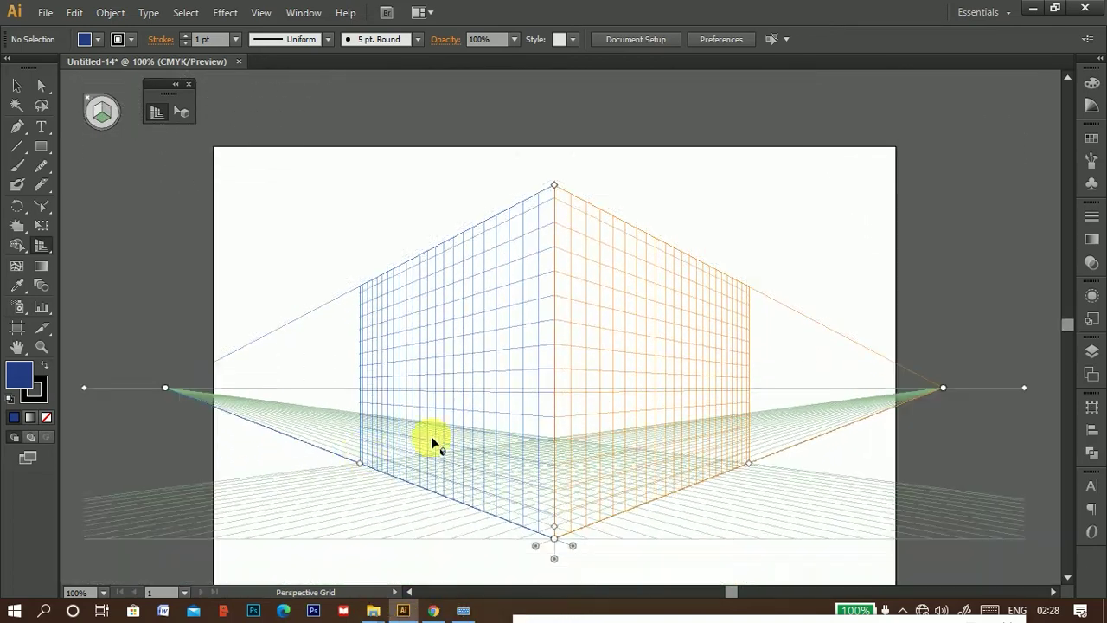
scroll(484, 445, "down", 3)
left_click_drag(556, 444, 554, 545)
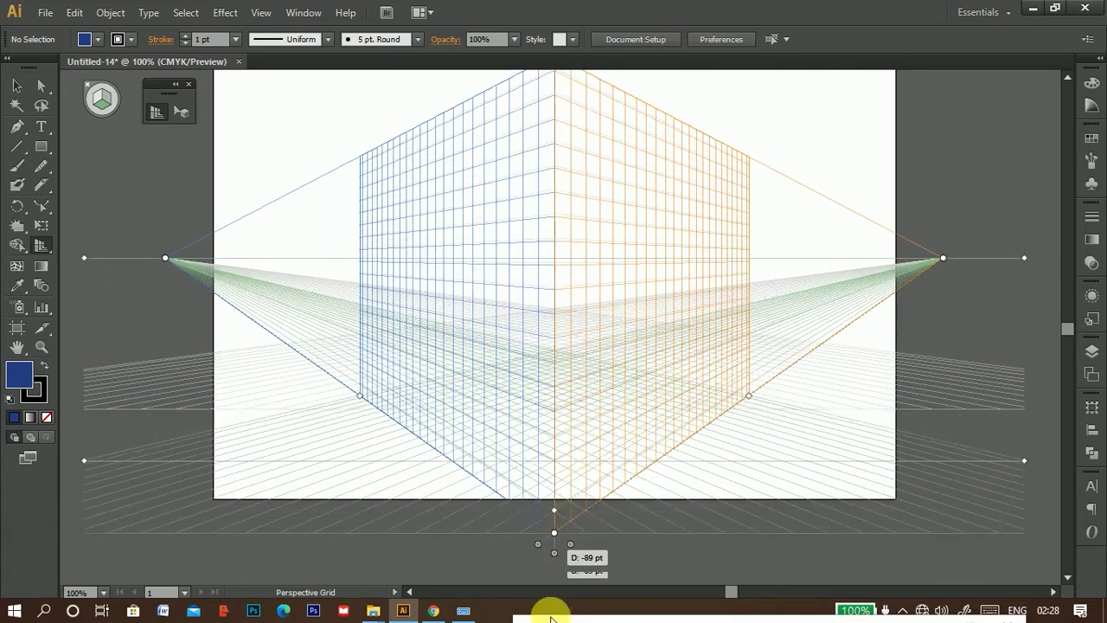
scroll(539, 412, "down", 4)
left_click_drag(554, 412, 552, 537)
scroll(560, 424, "down", 3)
left_click_drag(554, 422, 576, 338)
scroll(577, 338, "down", 2)
Bring the perspective grid's floor plane back up to just above the artboard's bottom edge.
scroll(578, 338, "up", 9)
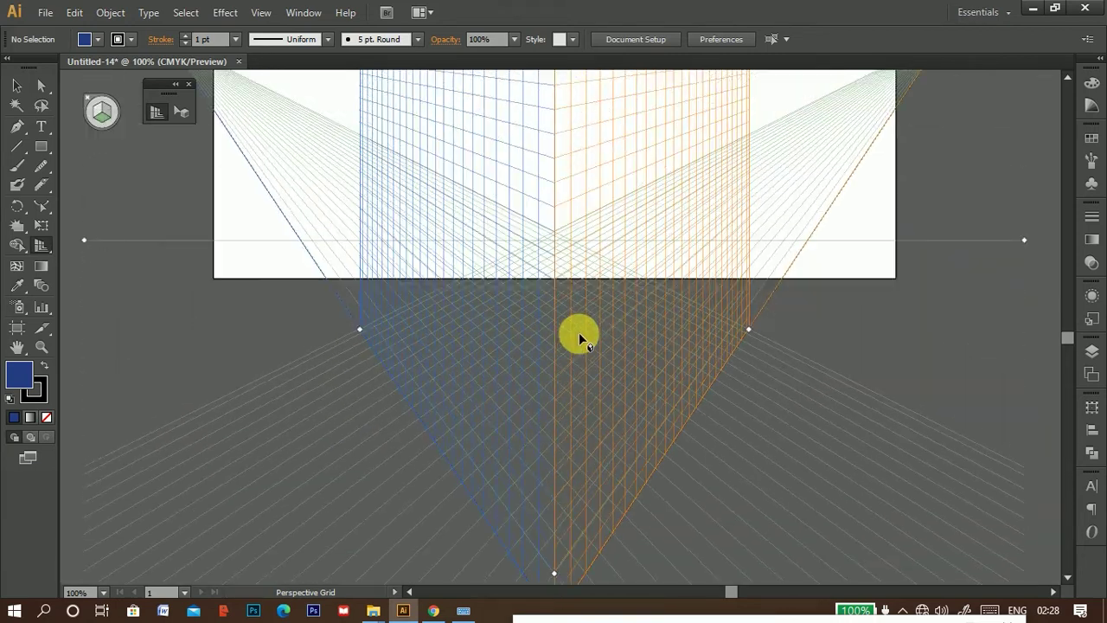
scroll(589, 308, "down", 1)
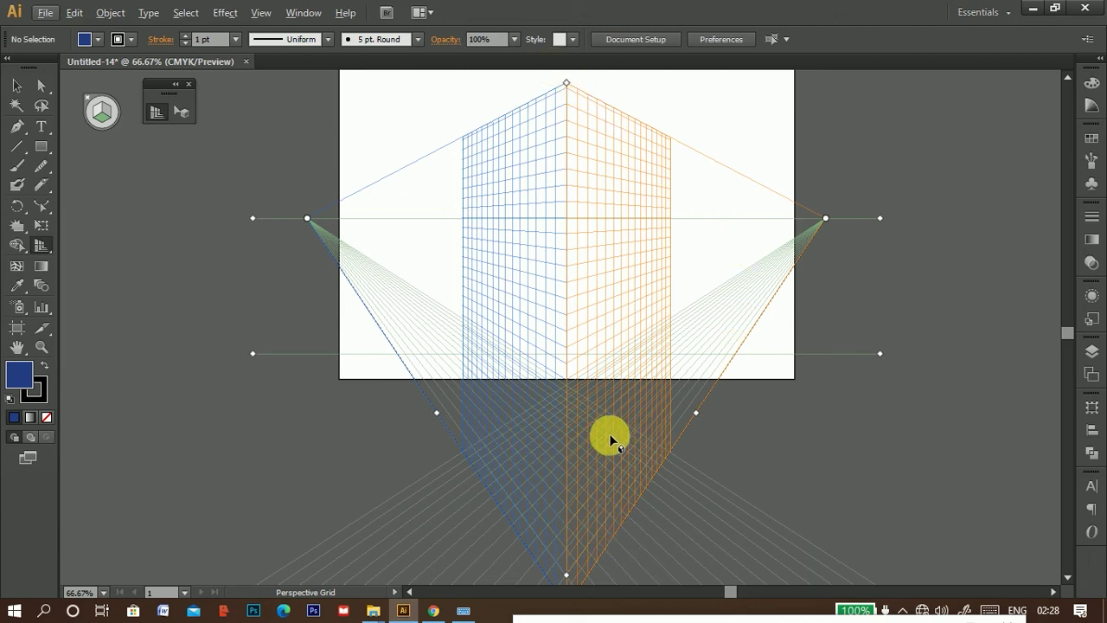
scroll(610, 440, "down", 1)
left_click_drag(578, 585, 588, 383)
scroll(593, 387, "up", 3)
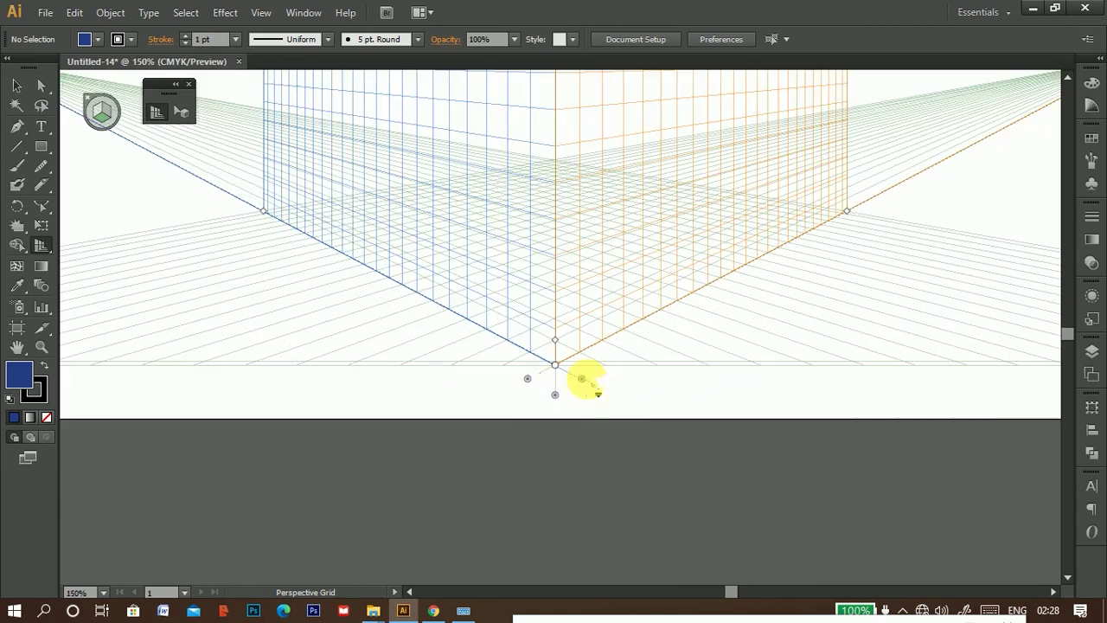
Reshape the grid by pulling both vanishing points inward near the artboard's side edges and raising the horizon line.
scroll(588, 383, "down", 3)
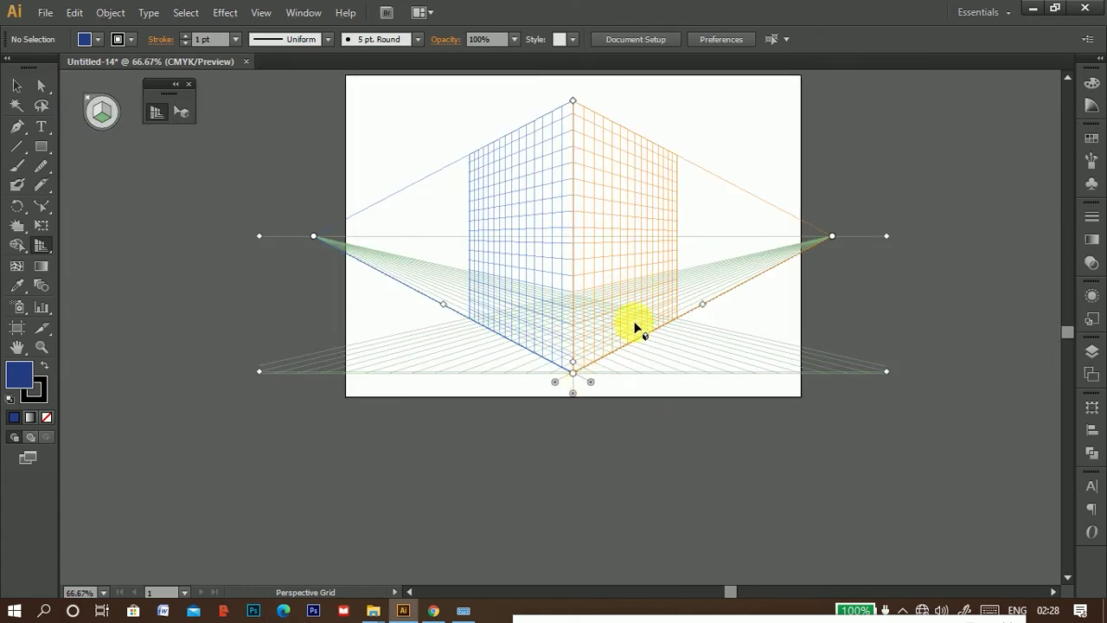
left_click_drag(593, 387, 680, 386)
left_click_drag(296, 235, 347, 256)
left_click_drag(833, 240, 781, 235)
left_click_drag(887, 238, 781, 159)
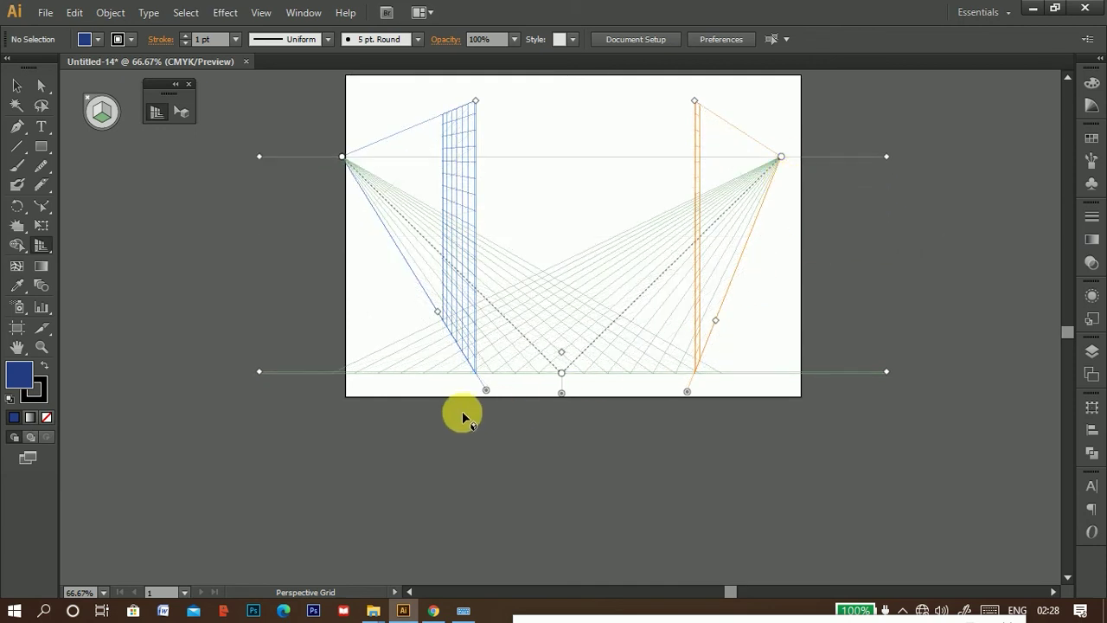
Slide the left grid plane outward and back inward, and shift the right grid plane closer to the center.
left_click_drag(488, 390, 415, 402)
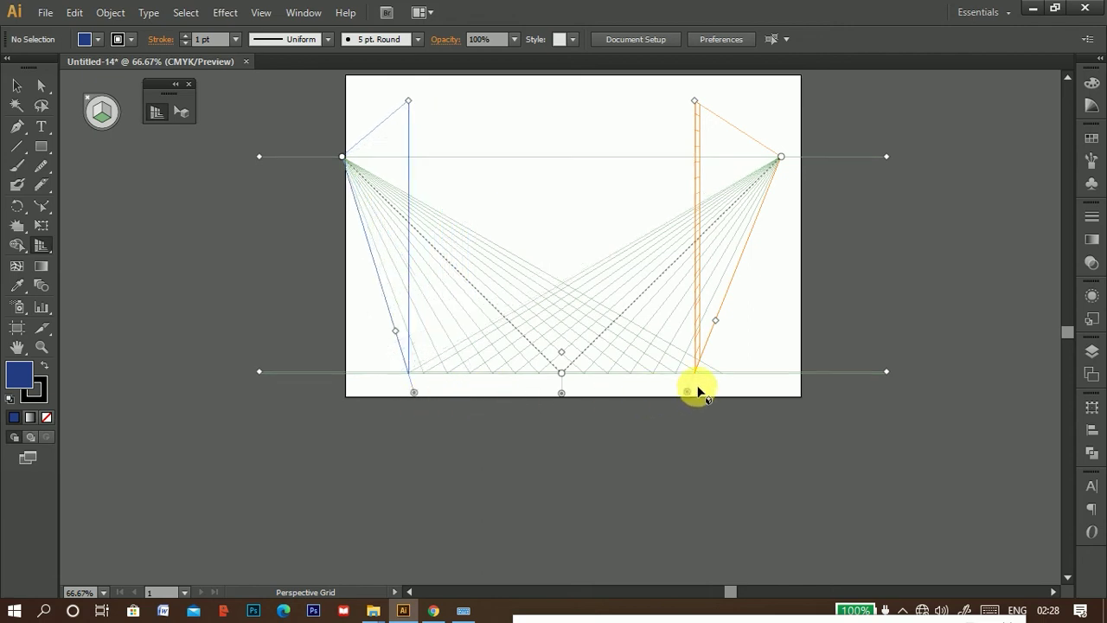
left_click_drag(689, 400, 635, 390)
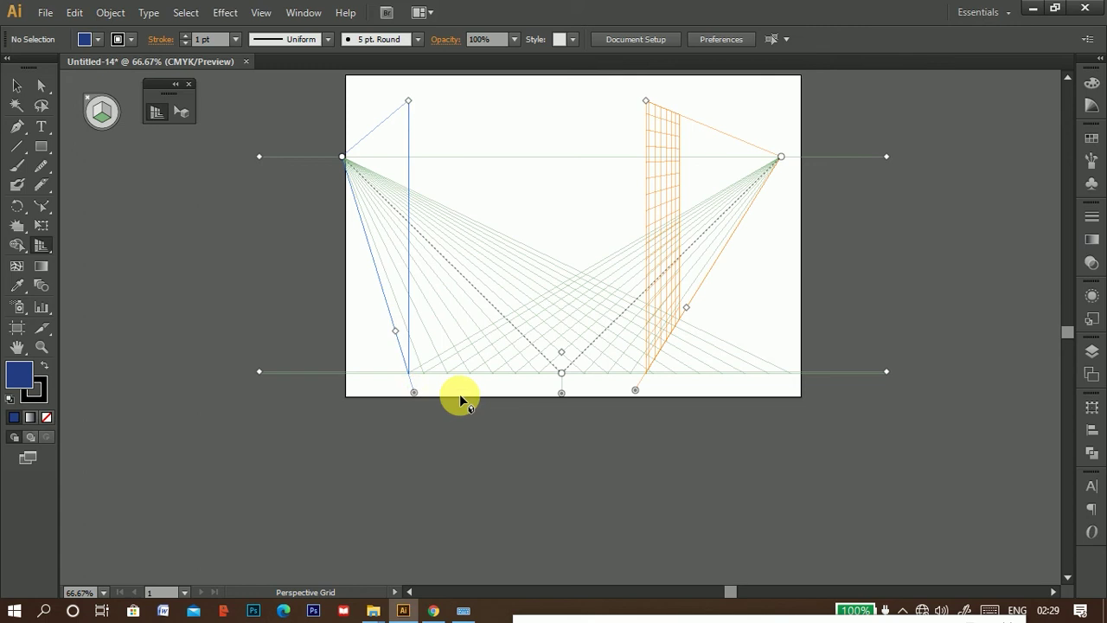
left_click_drag(415, 390, 502, 396)
Enlarge the perspective grid's cell size and switch to the Perspective Selection tool.
left_click_drag(563, 356, 568, 251)
left_click_drag(564, 209, 564, 315)
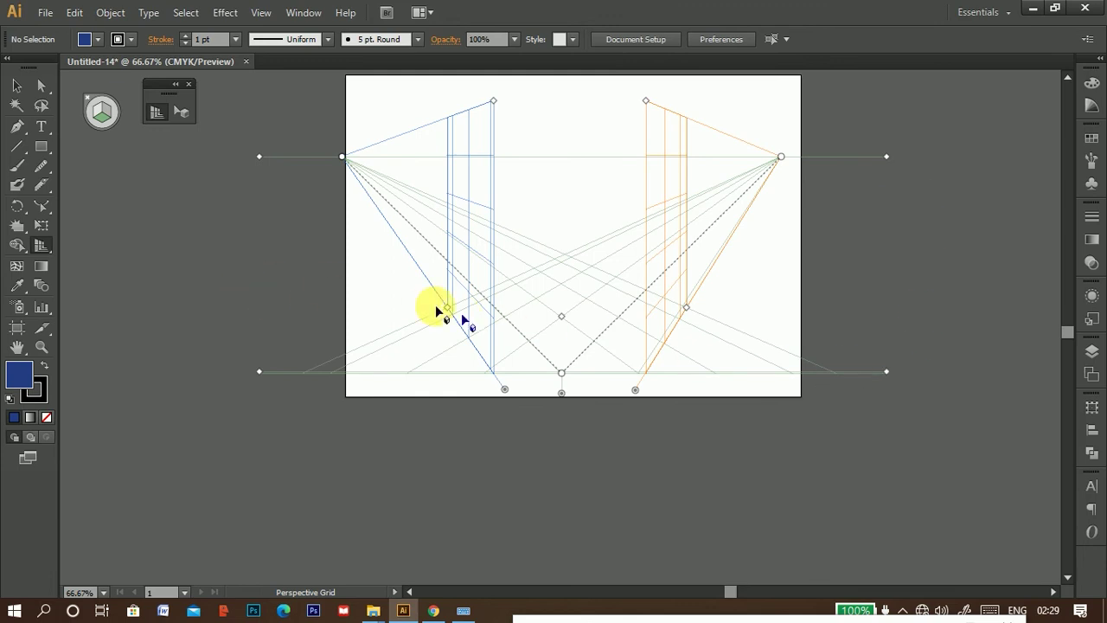
left_click(155, 121)
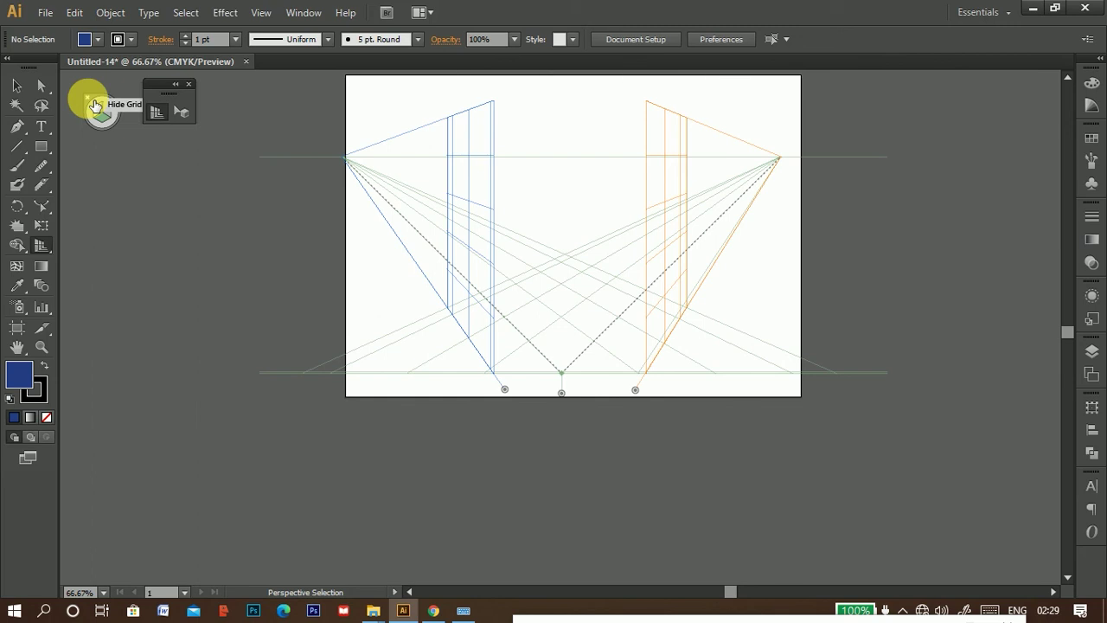